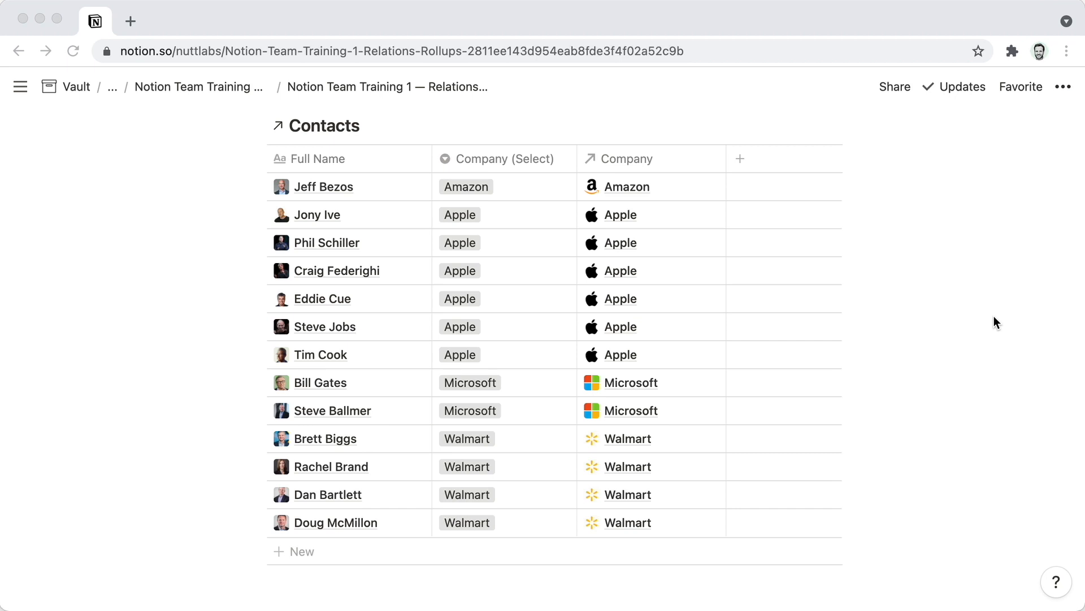
Step: Compare the select and relation columns in the Contacts and Expenses tables
scroll(377, 346, "down", 2)
scroll(378, 342, "down", 4)
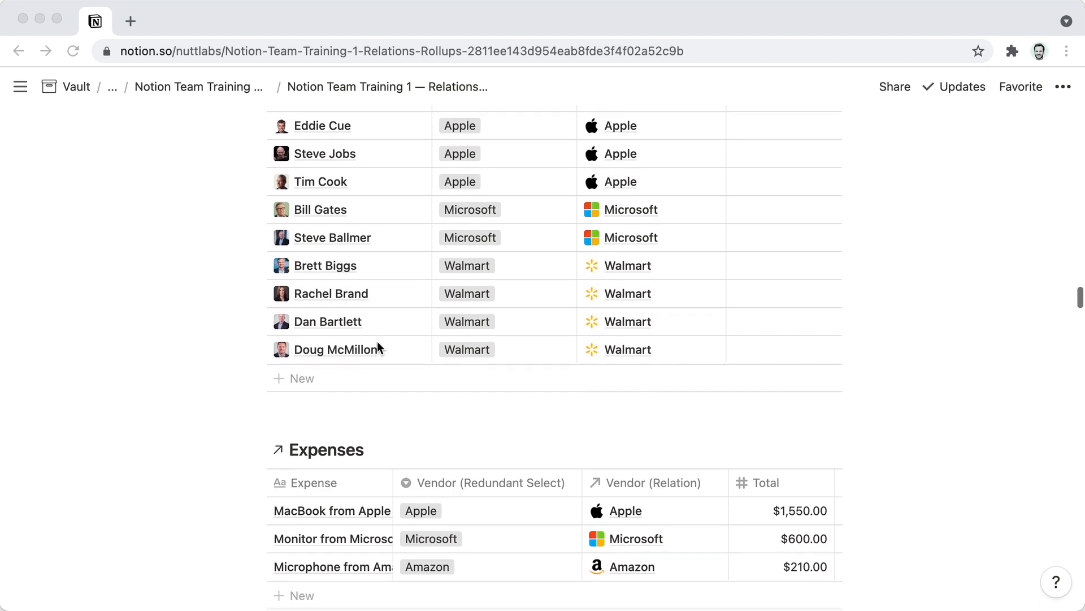
scroll(378, 345, "down", 1)
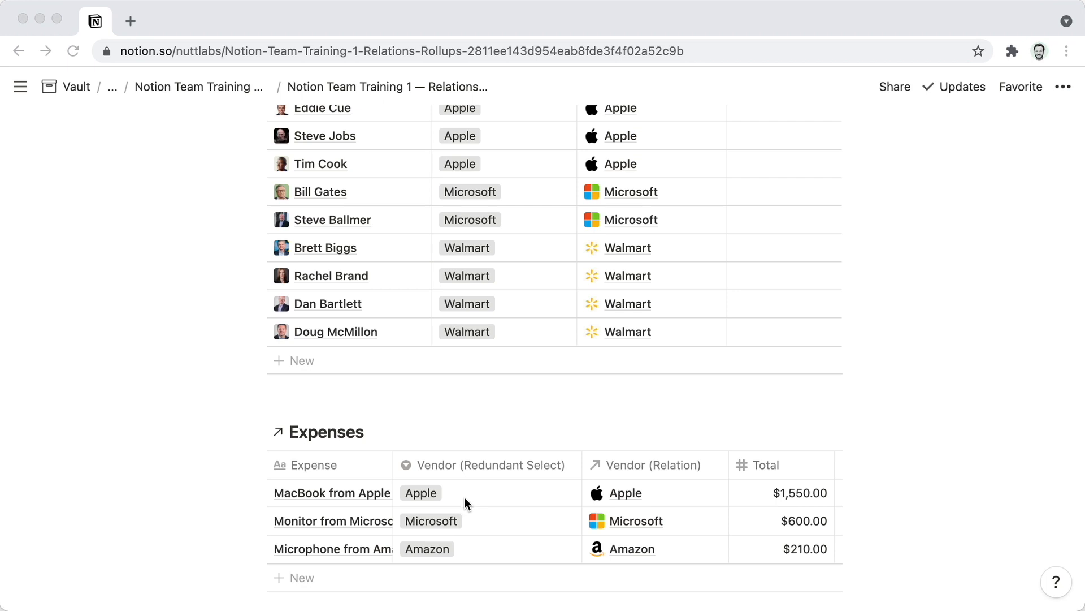
scroll(465, 501, "up", 5)
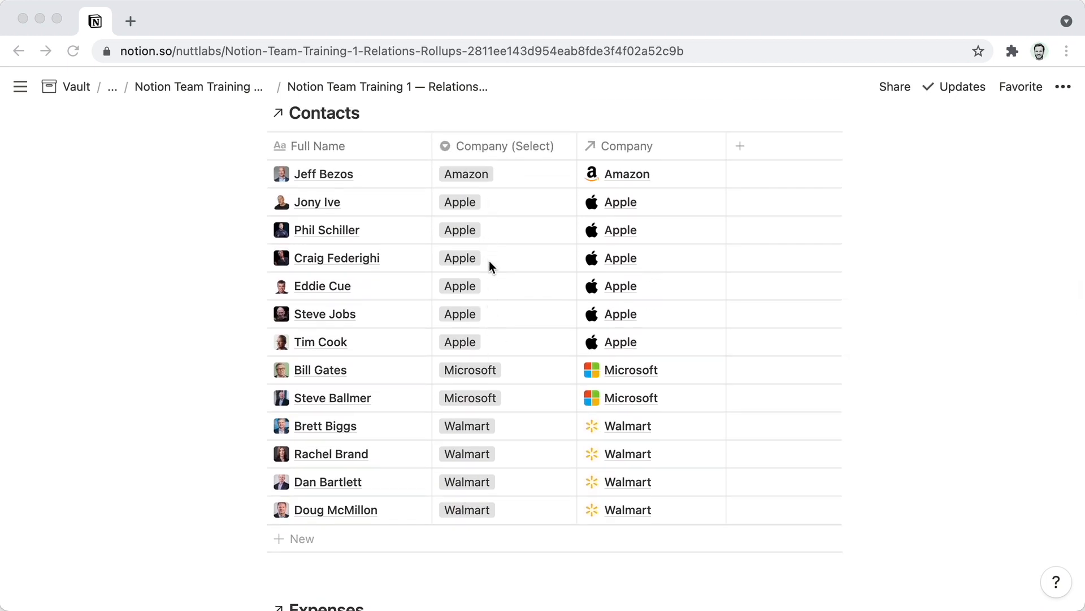
scroll(489, 263, "up", 1)
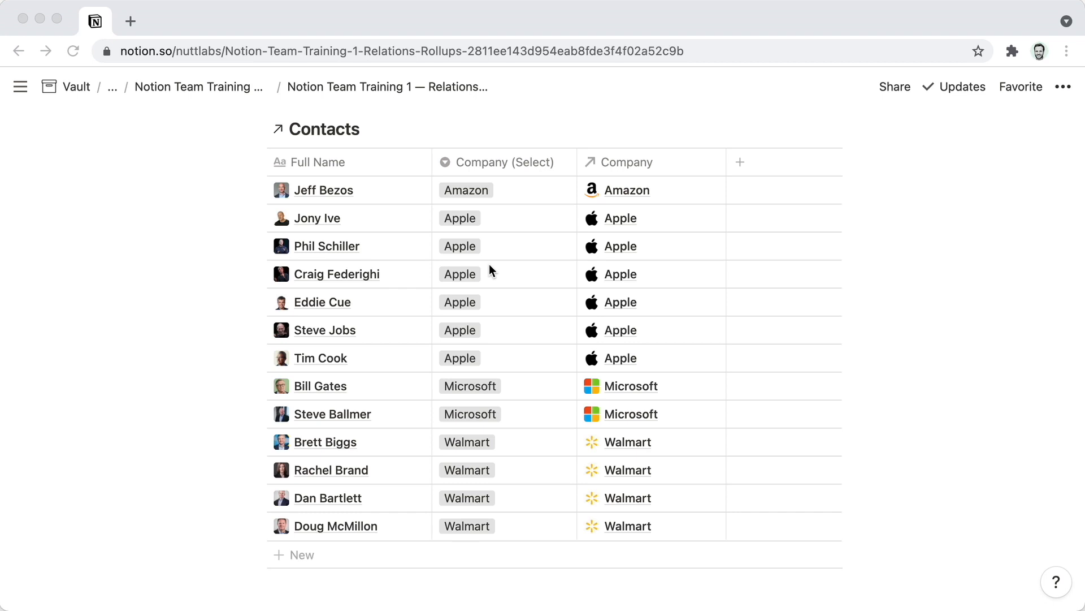
scroll(490, 263, "down", 5)
scroll(490, 263, "down", 1)
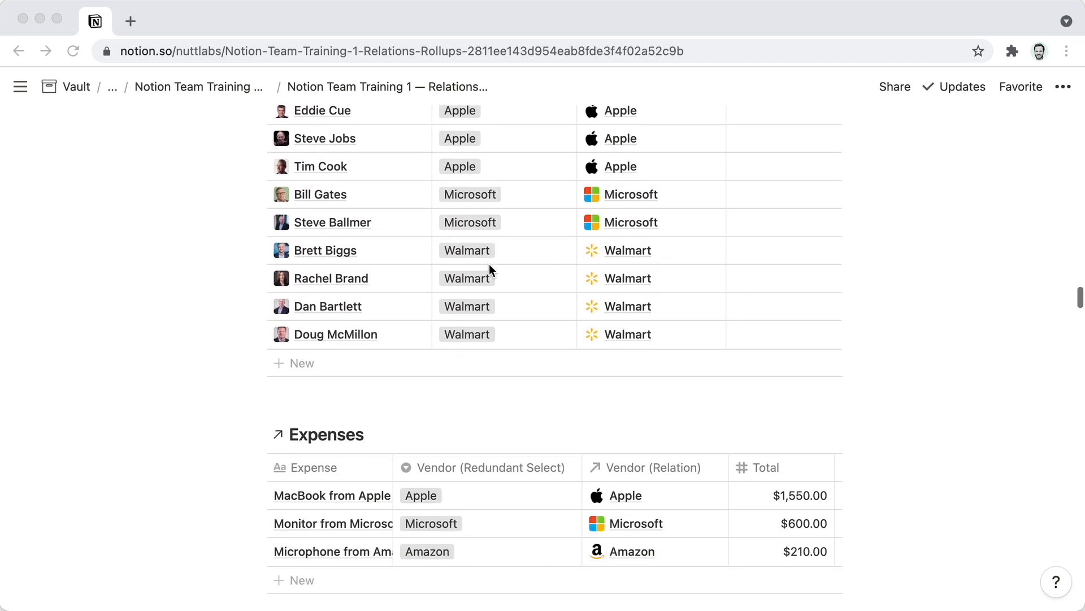
scroll(490, 497, "up", 3)
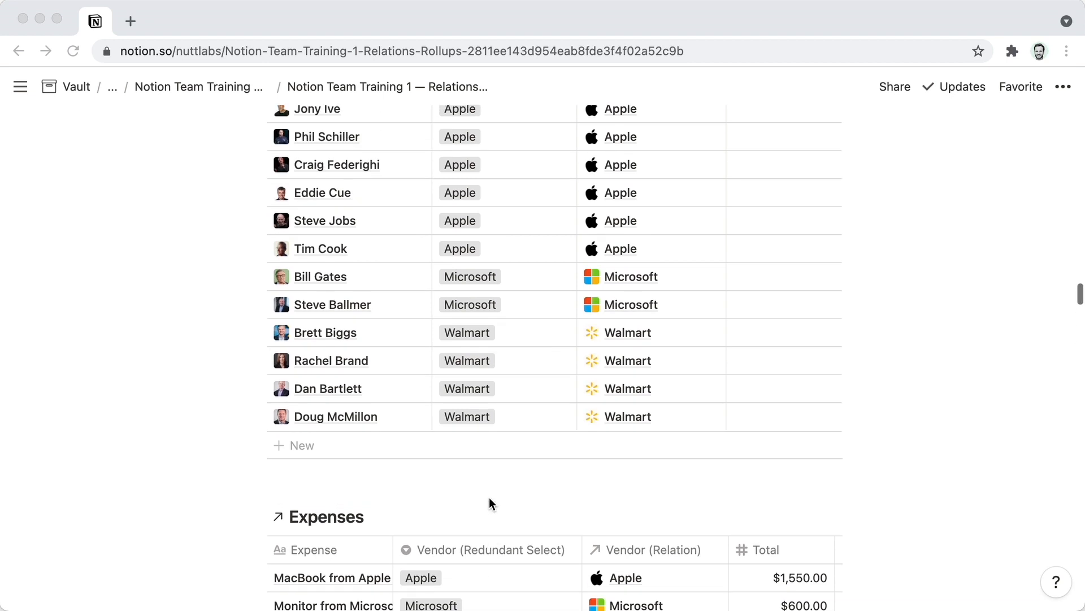
scroll(474, 324, "up", 1)
scroll(474, 331, "up", 2)
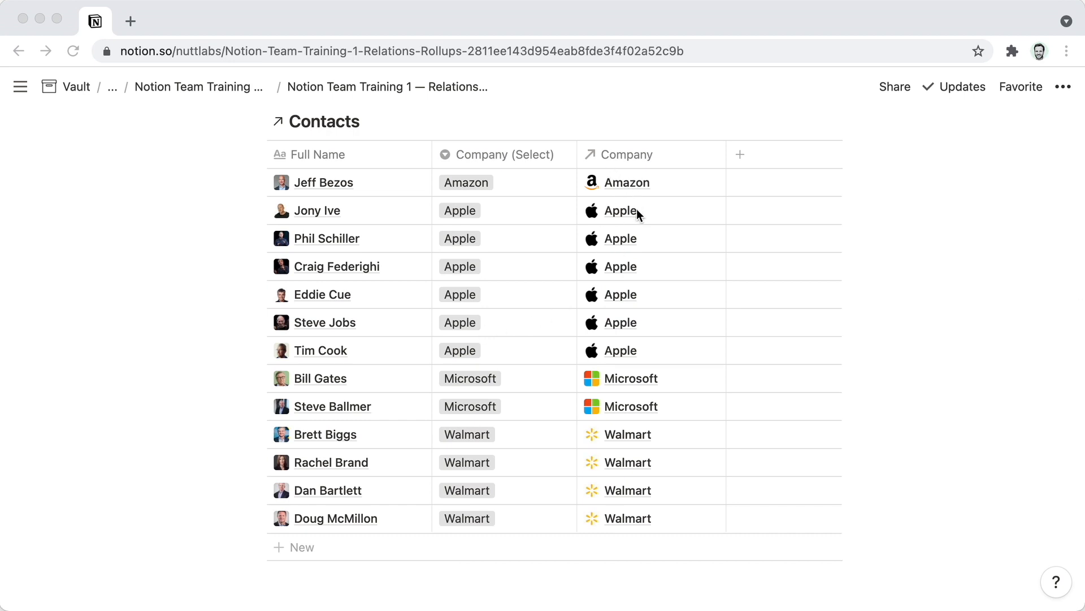
scroll(442, 333, "down", 3)
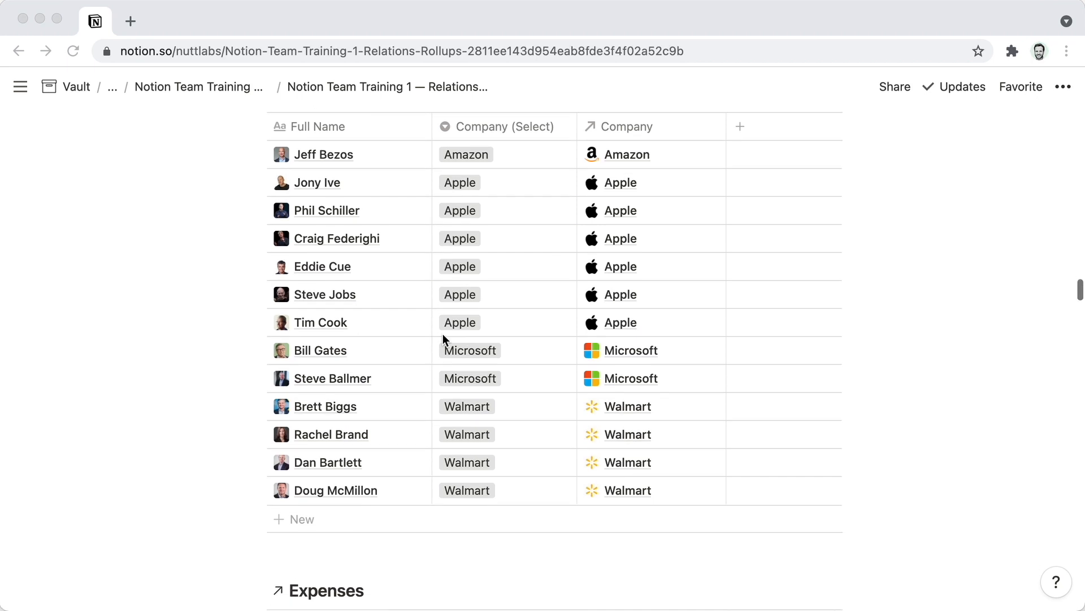
scroll(442, 334, "down", 2)
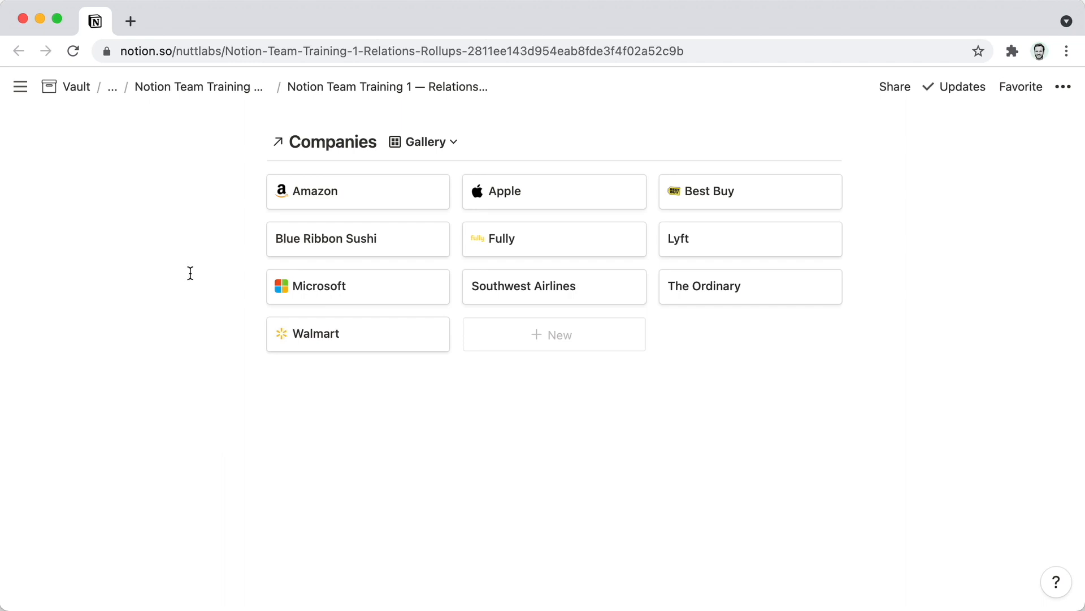
Step: Open the Apple page from the Companies gallery and review its linked Contacts list
left_click(518, 193)
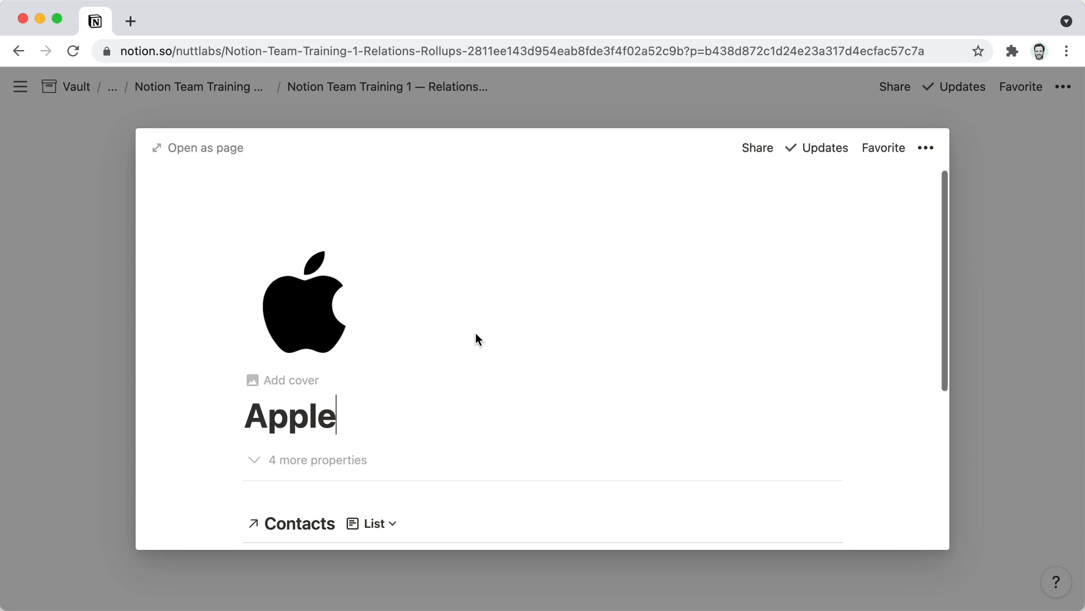
scroll(476, 333, "down", 5)
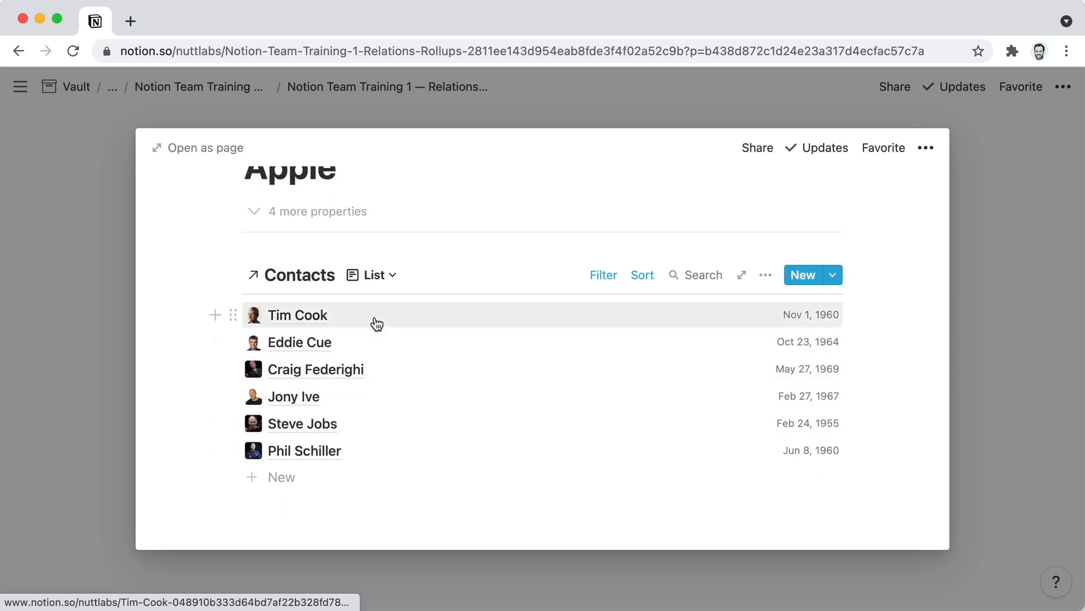
scroll(377, 324, "up", 2)
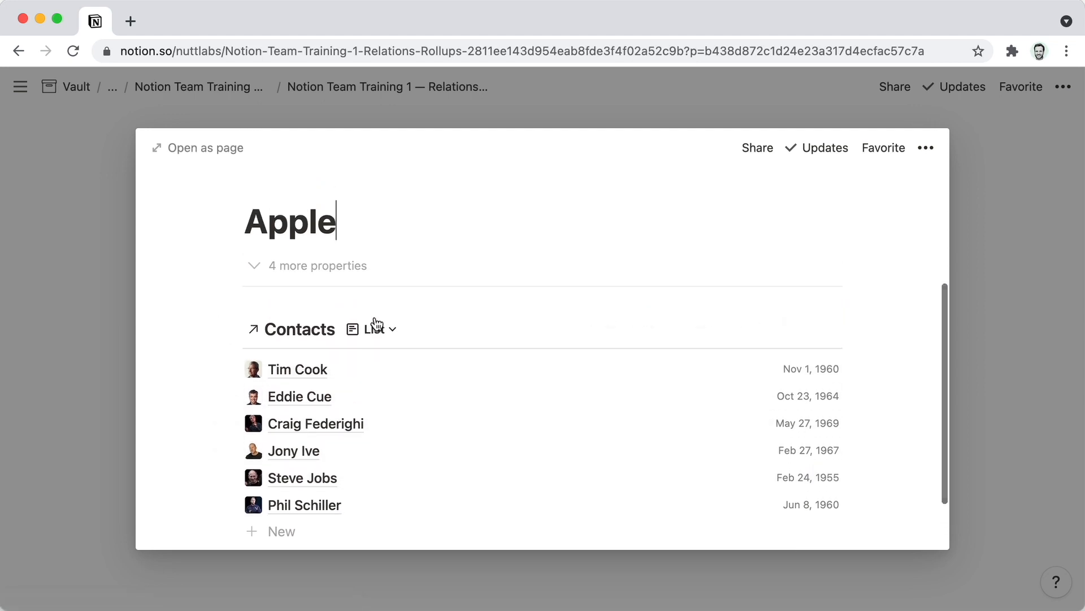
scroll(377, 323, "down", 2)
scroll(377, 324, "down", 1)
Step: Clear the Apple page's content and rebuild it with the Company Template
left_click(352, 513)
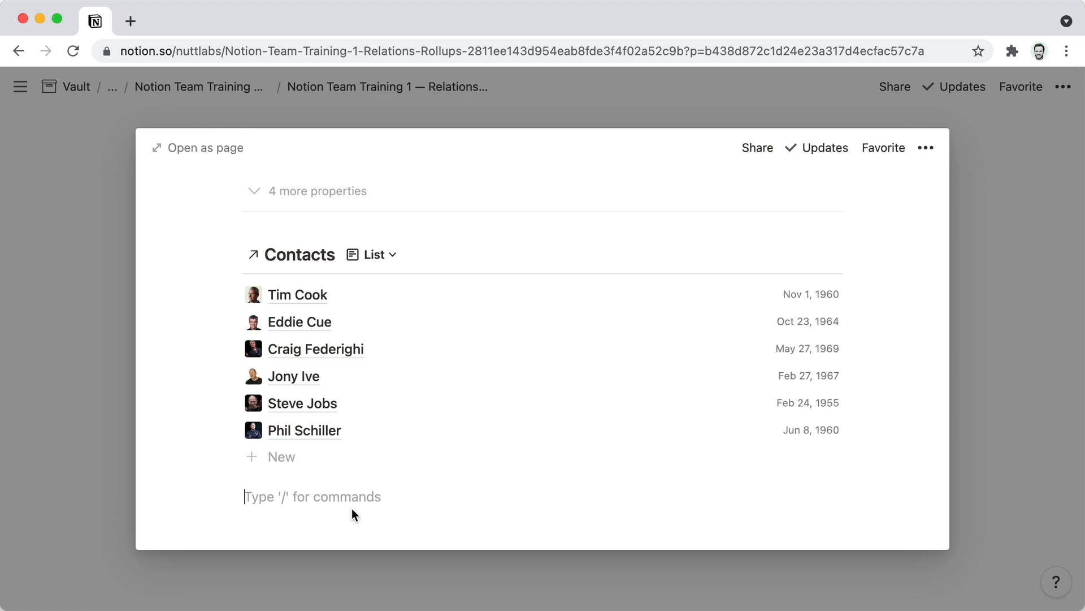
key("super+a")
key("BackSpace")
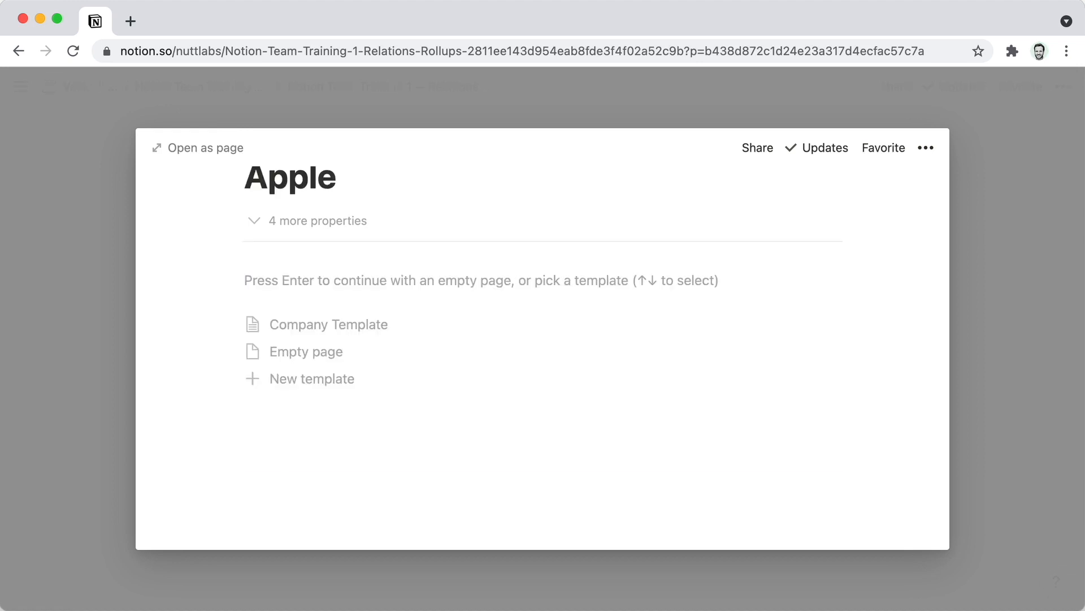
left_click(301, 331)
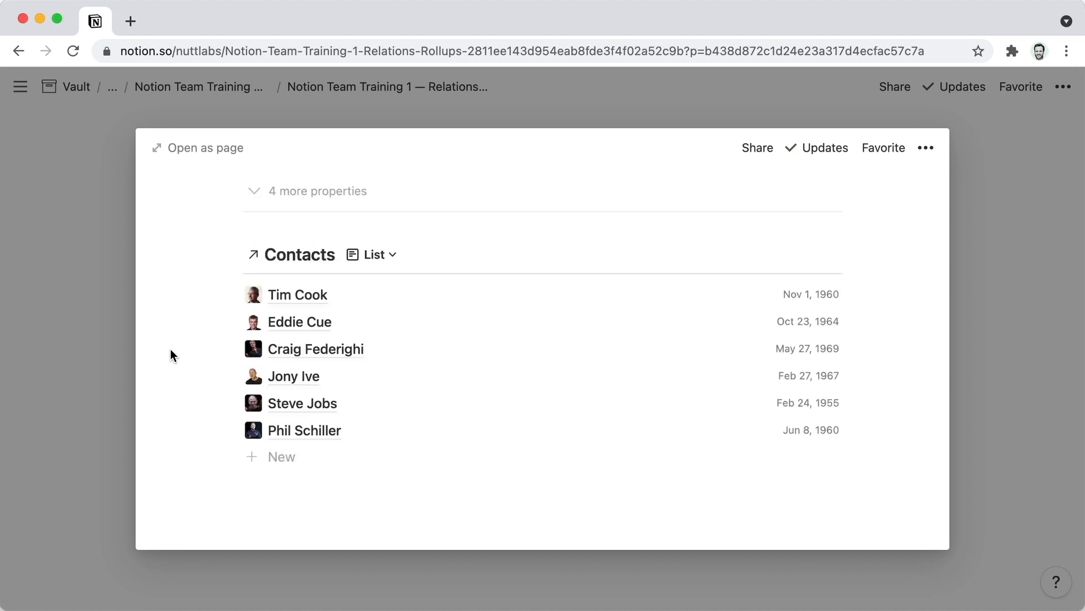
scroll(171, 350, "up", 2)
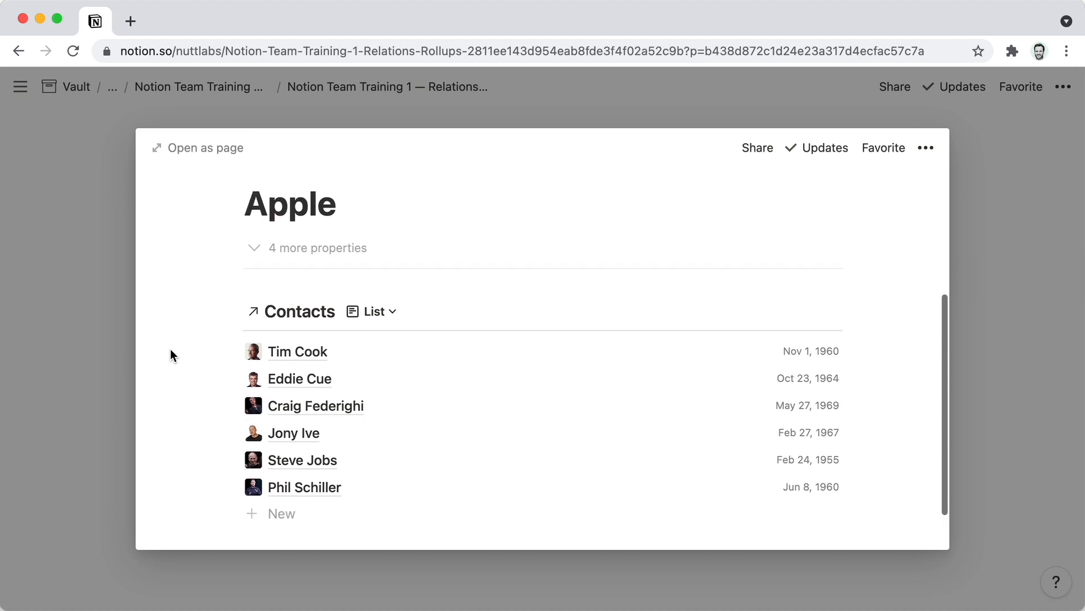
scroll(170, 350, "up", 1)
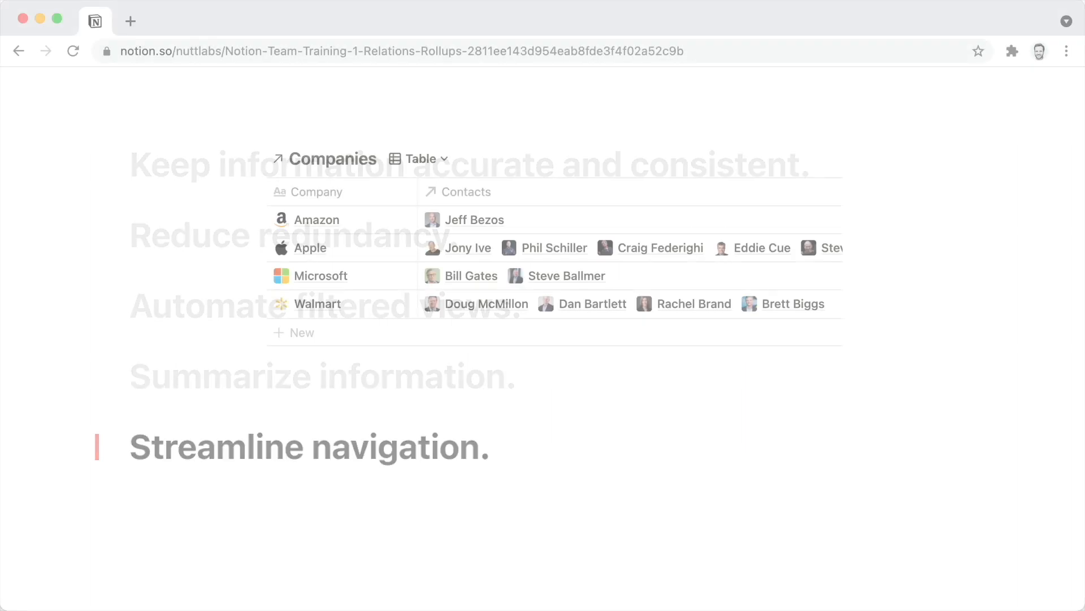
Step: Open Apple's related contacts in the Companies table and view the second contact's page and properties
left_click(554, 247)
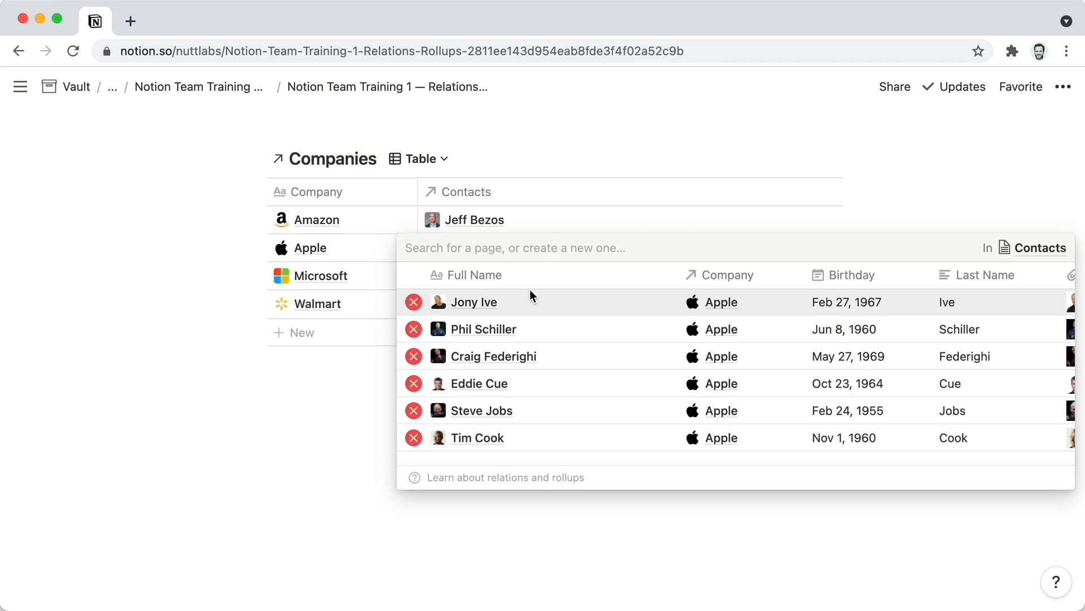
left_click(483, 331)
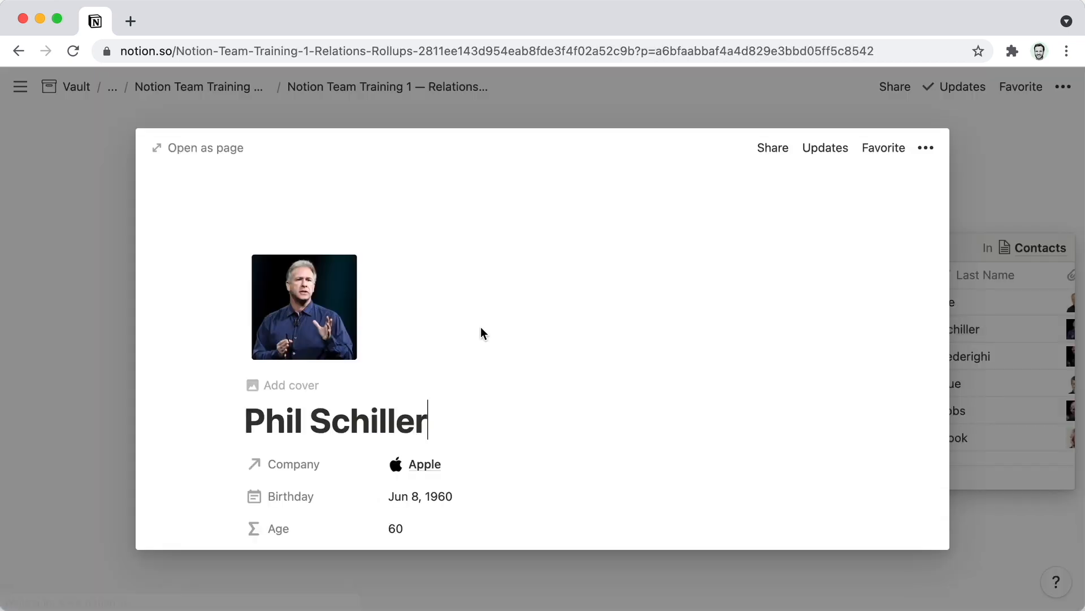
scroll(481, 328, "down", 5)
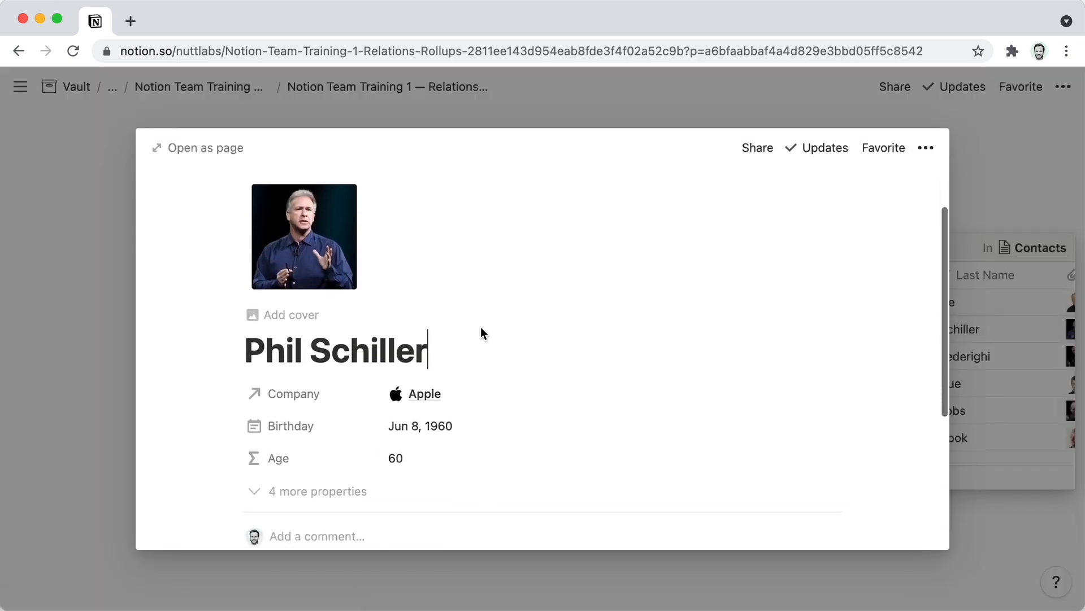
scroll(481, 327, "up", 5)
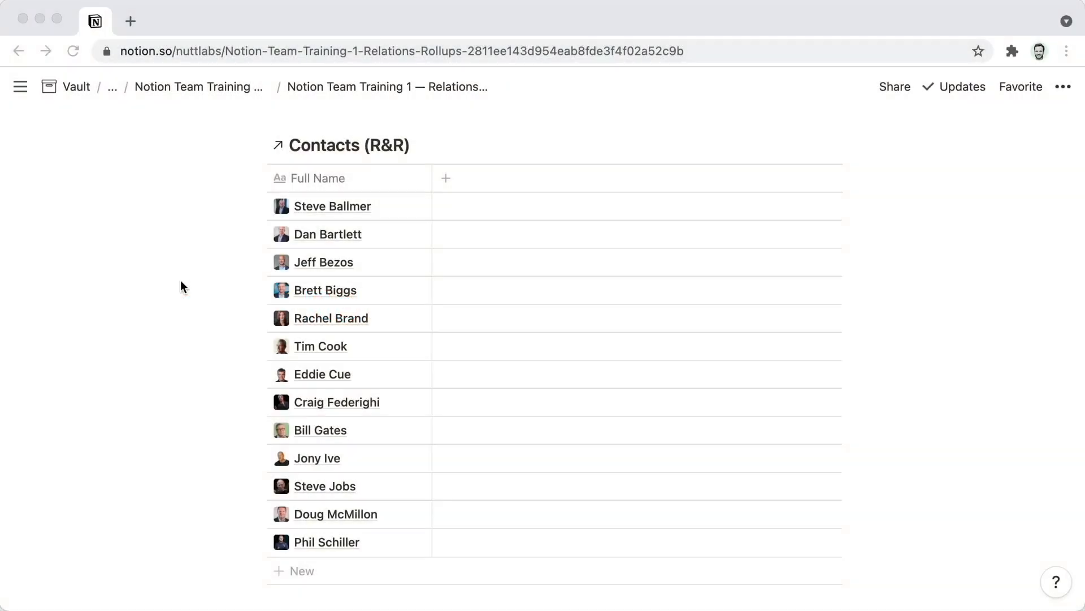
Step: Examine the Contacts (R&R) and Companies (R&R) tables and their existing columns
scroll(181, 279, "down", 4)
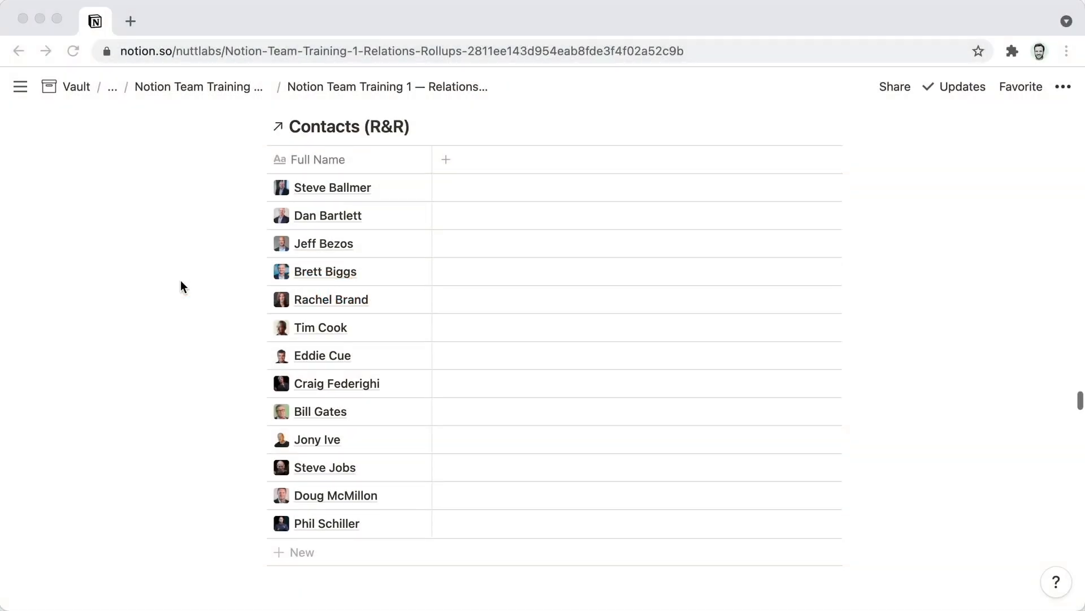
scroll(181, 281, "down", 3)
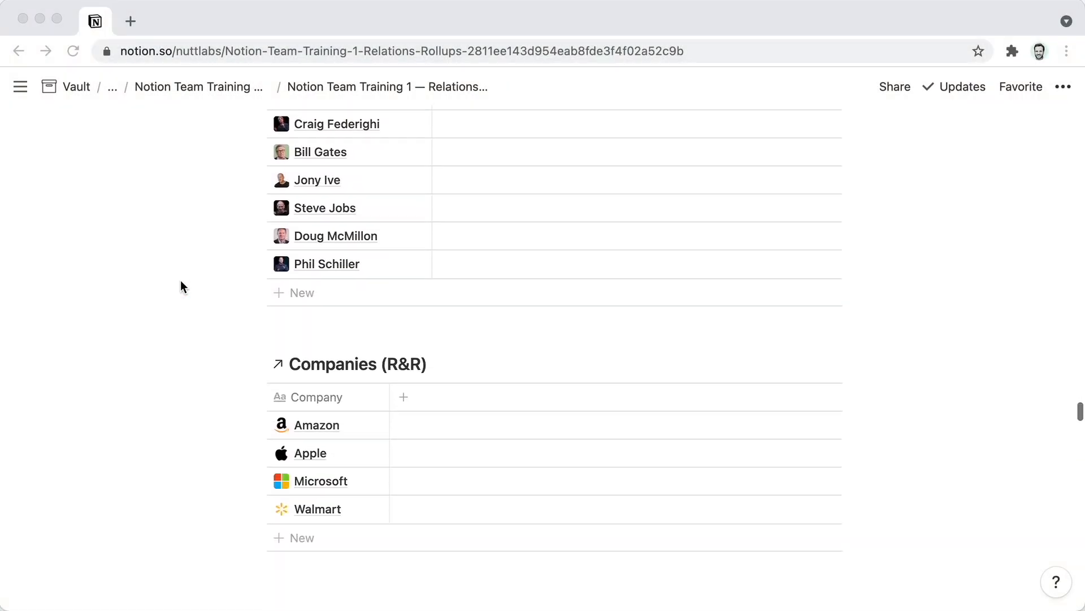
scroll(181, 281, "up", 4)
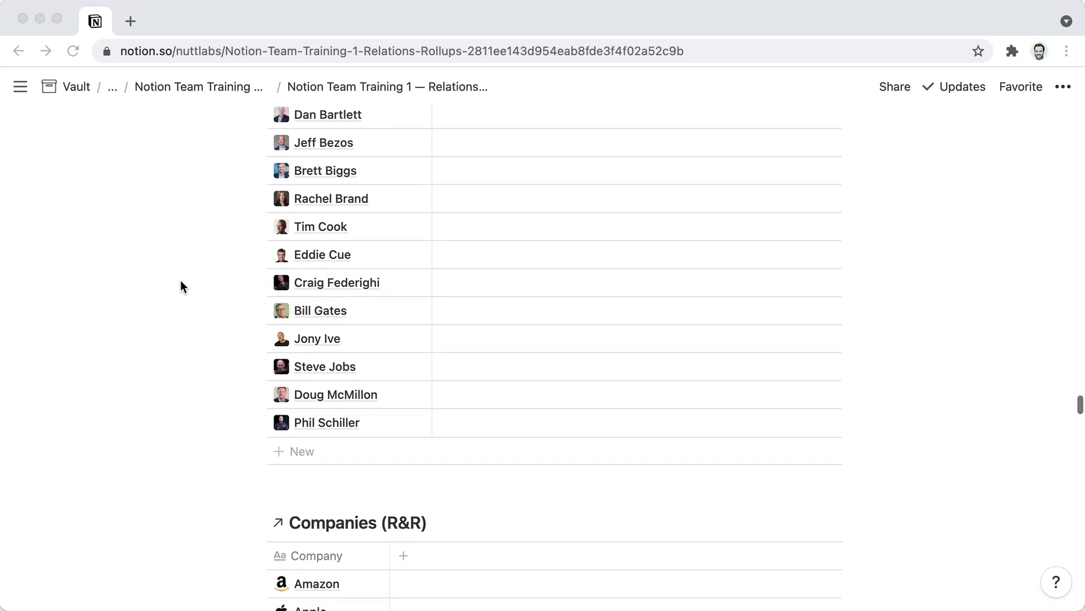
scroll(181, 281, "up", 2)
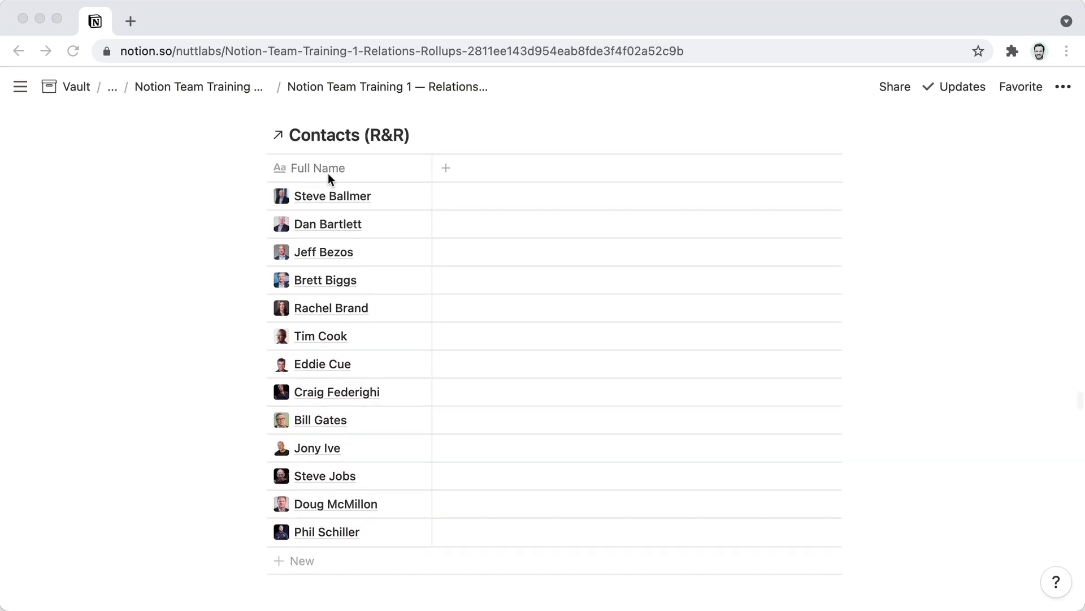
scroll(203, 223, "down", 4)
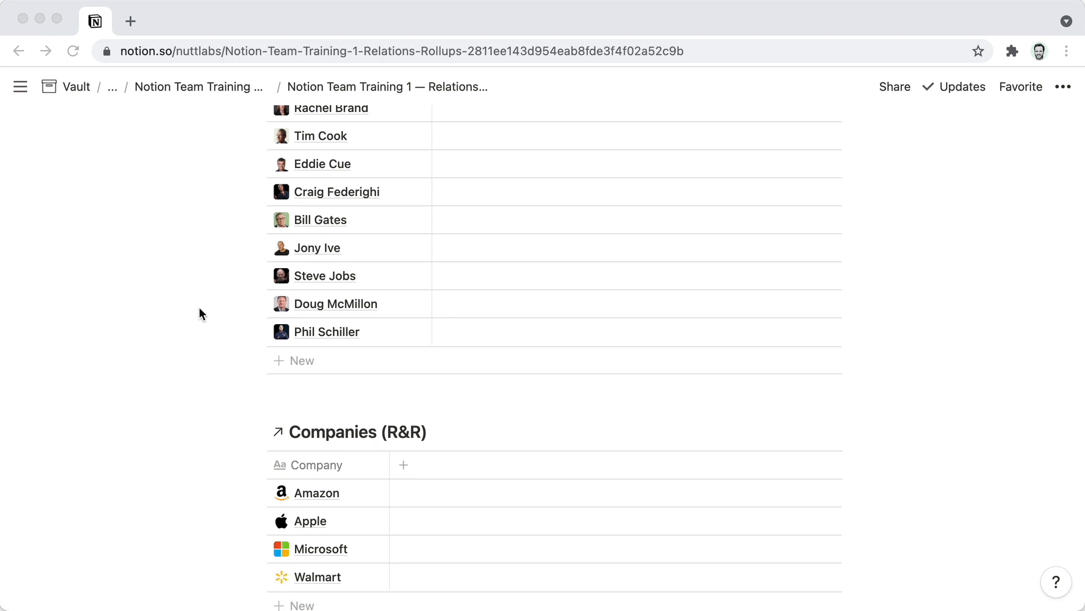
scroll(201, 311, "up", 1)
scroll(199, 310, "up", 3)
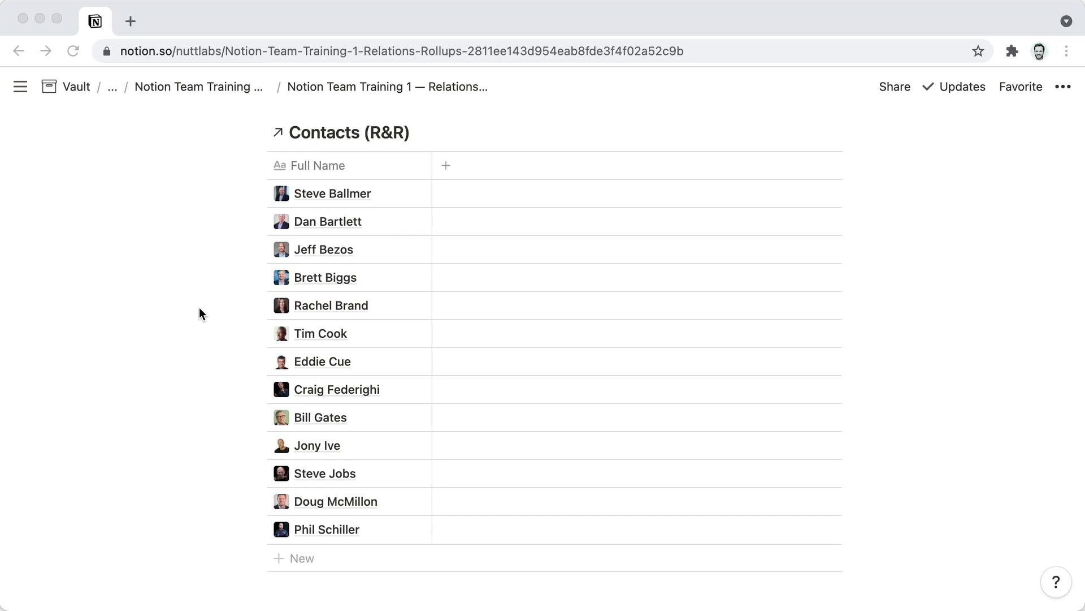
scroll(199, 308, "down", 1)
scroll(199, 308, "up", 2)
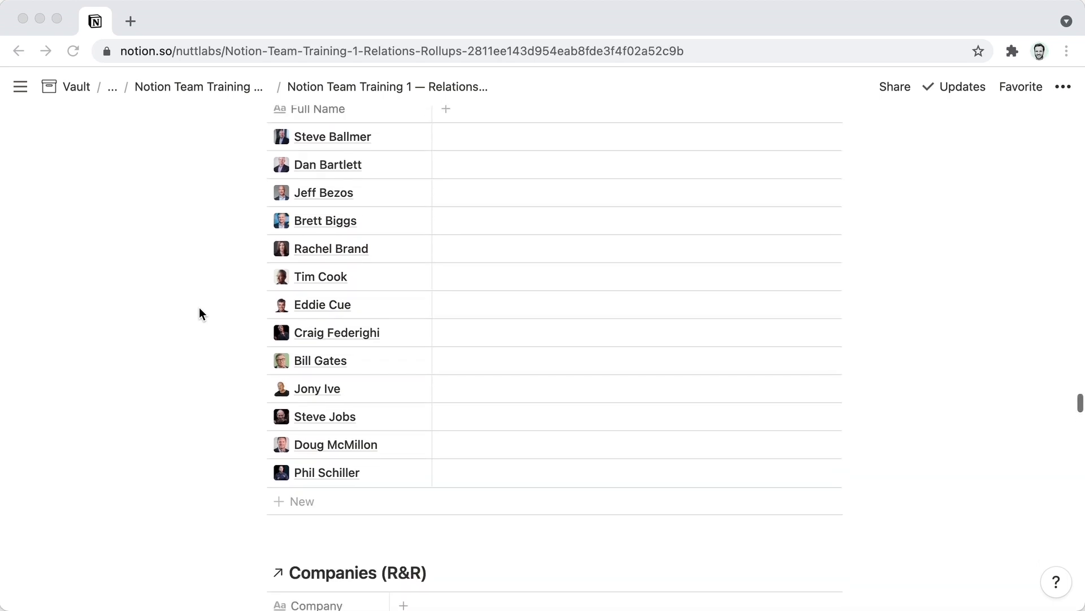
scroll(199, 309, "down", 1)
scroll(200, 308, "up", 2)
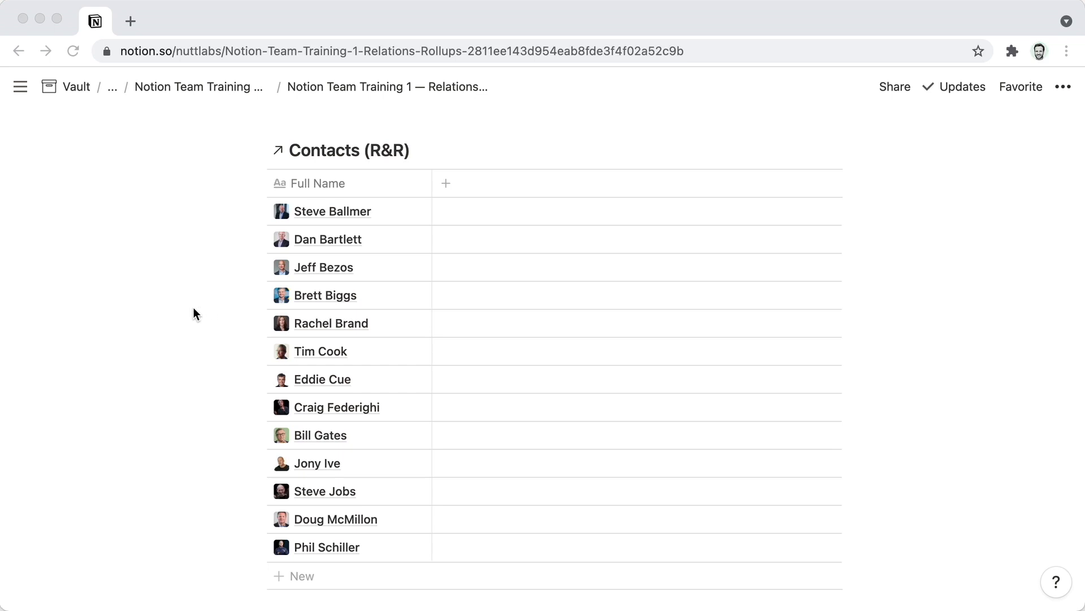
Step: Add a new property named "Company (v2)" to the Contacts (R&R) table
left_click(456, 176)
left_click(446, 183)
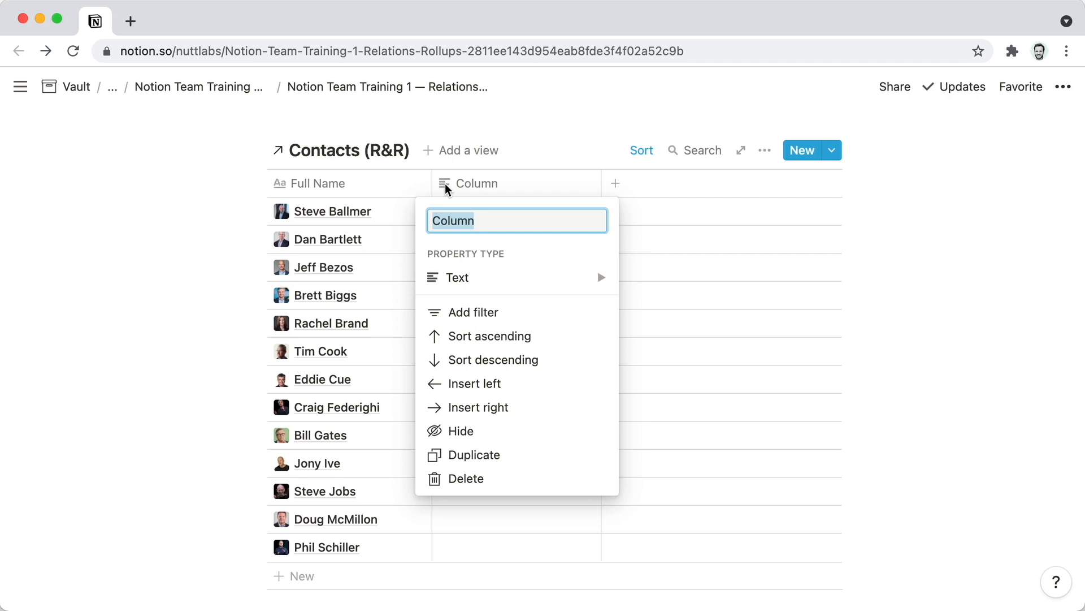
type("Company")
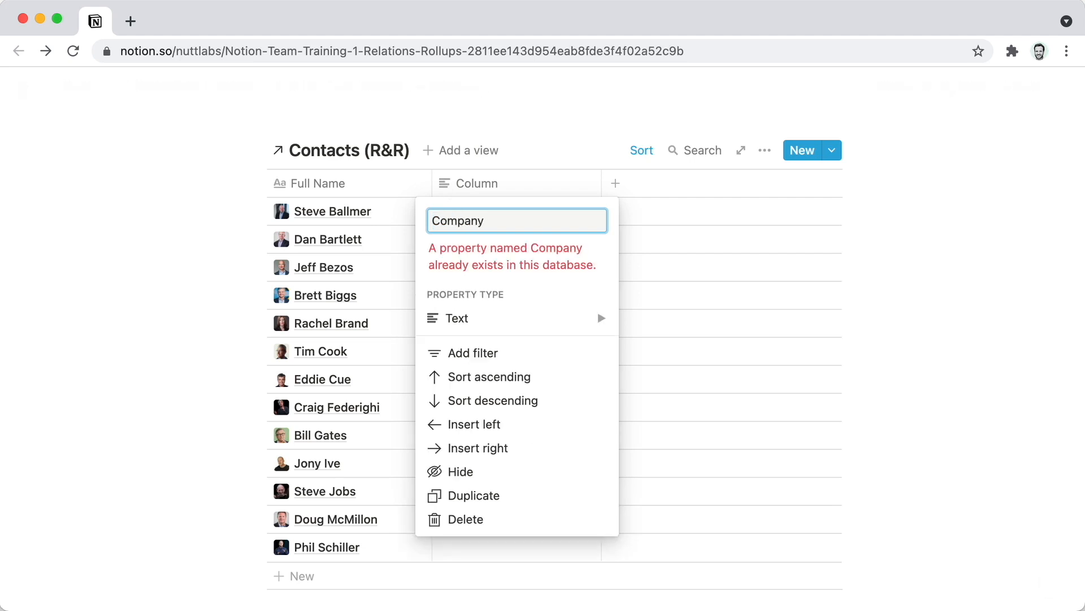
type(" (v2)")
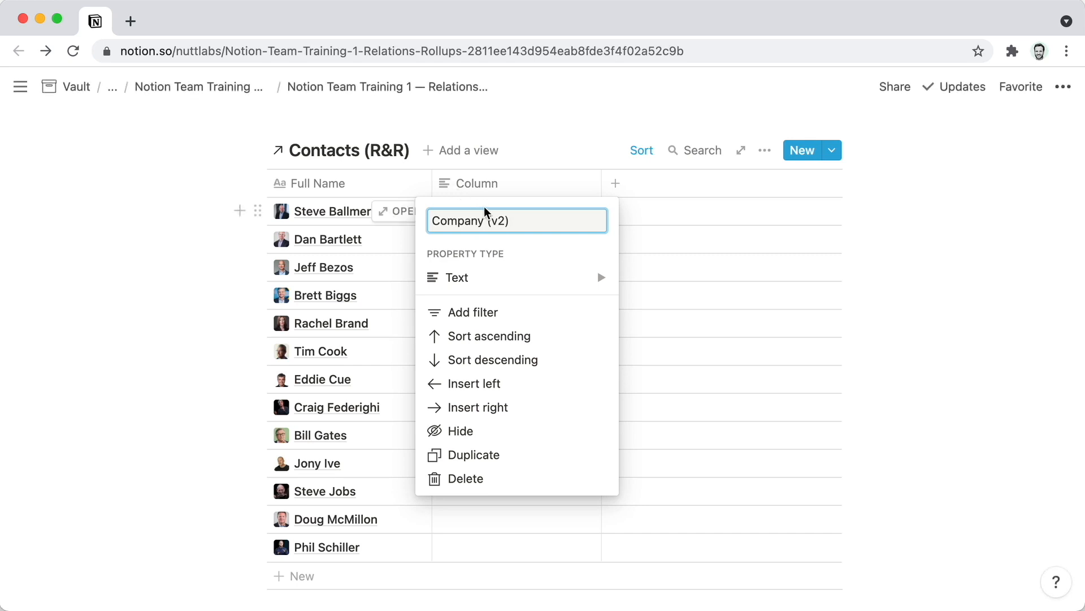
Step: Make the "Company (v2)" property a relation to the Companies (R&R) database
mouse_move(490, 276)
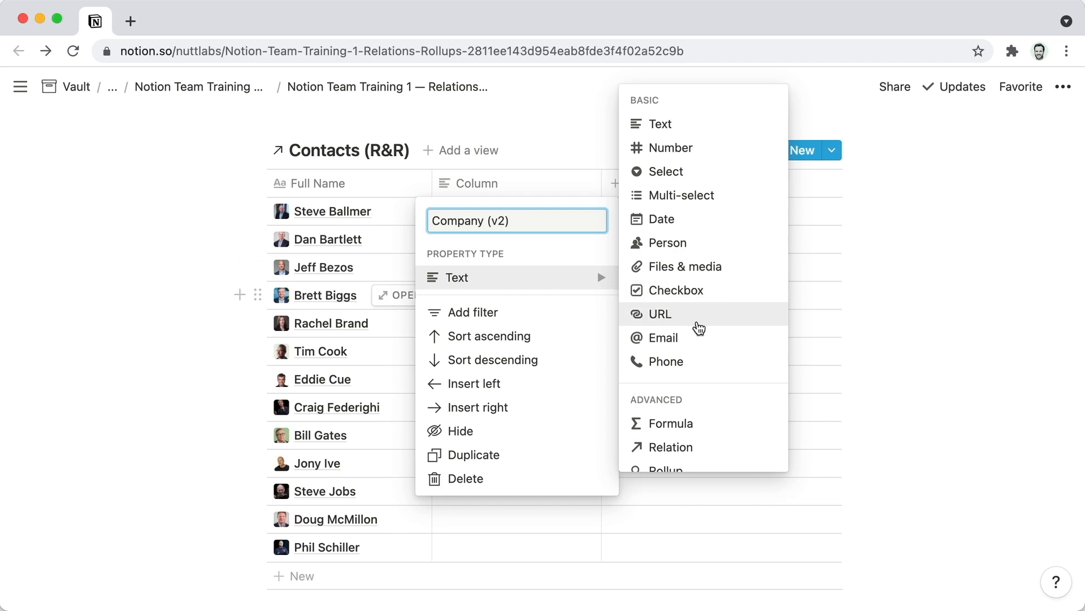
left_click(695, 446)
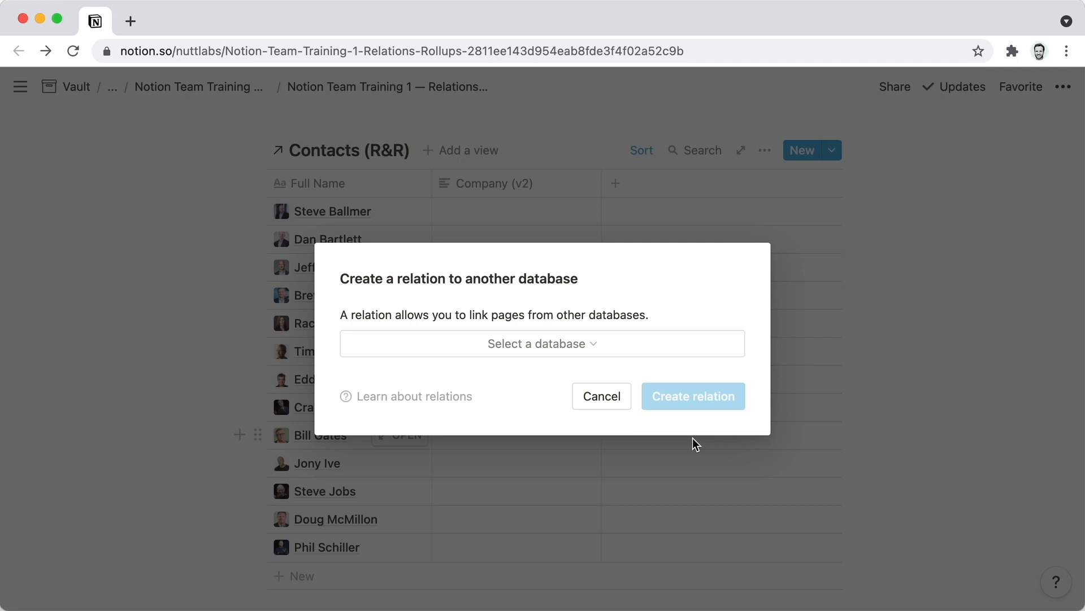
left_click(643, 344)
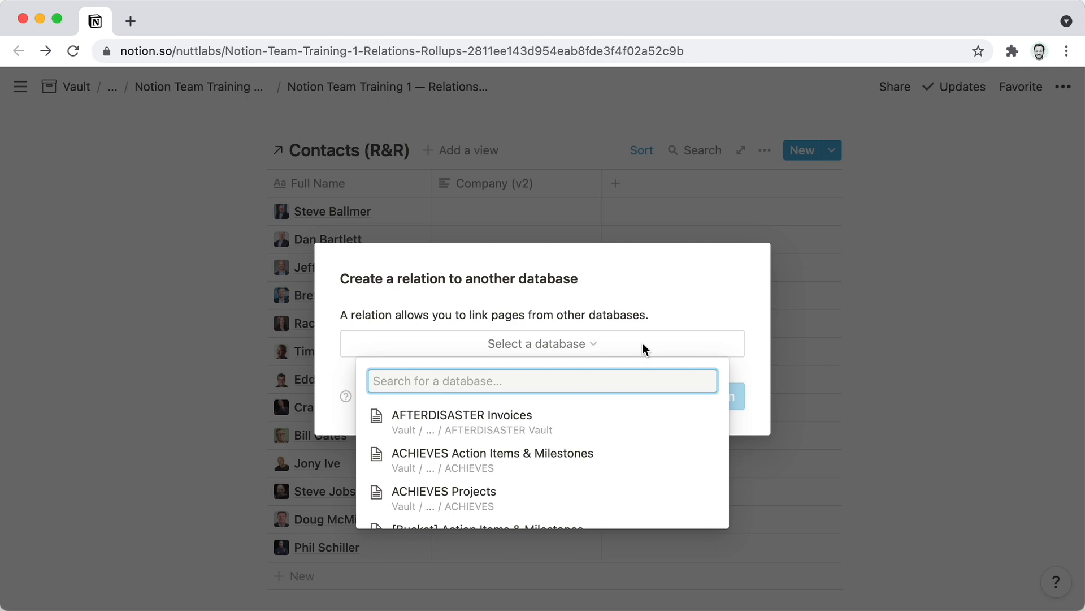
type("companies (r")
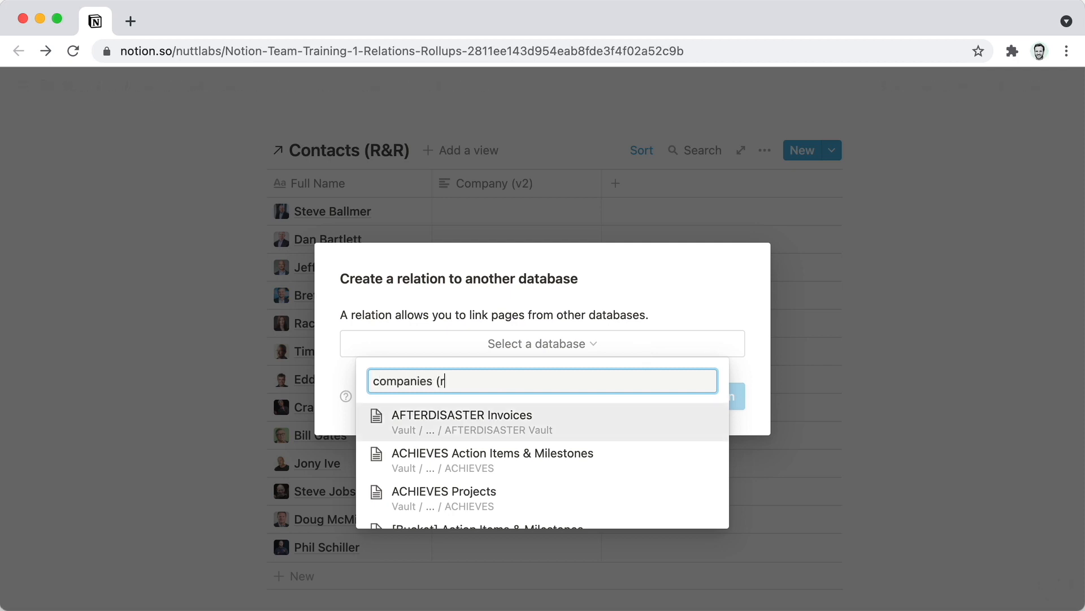
type("&r)")
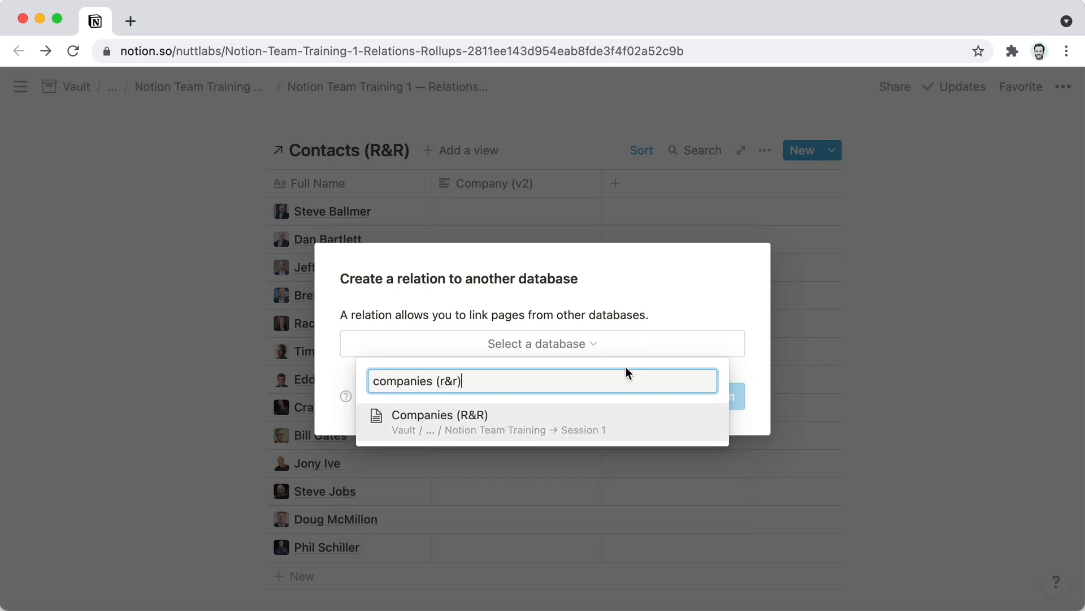
left_click(548, 426)
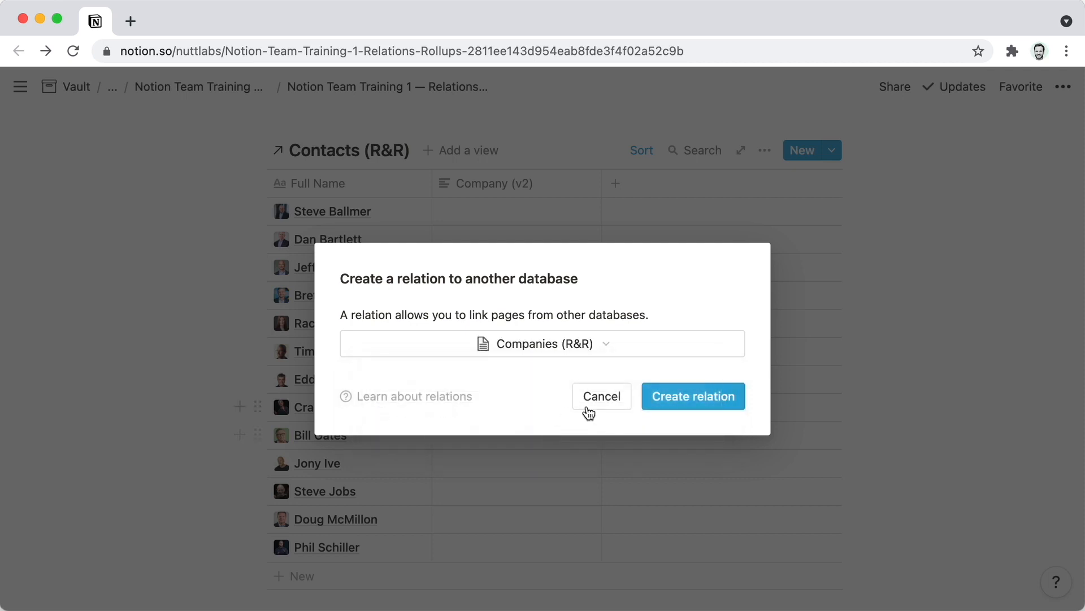
left_click(680, 394)
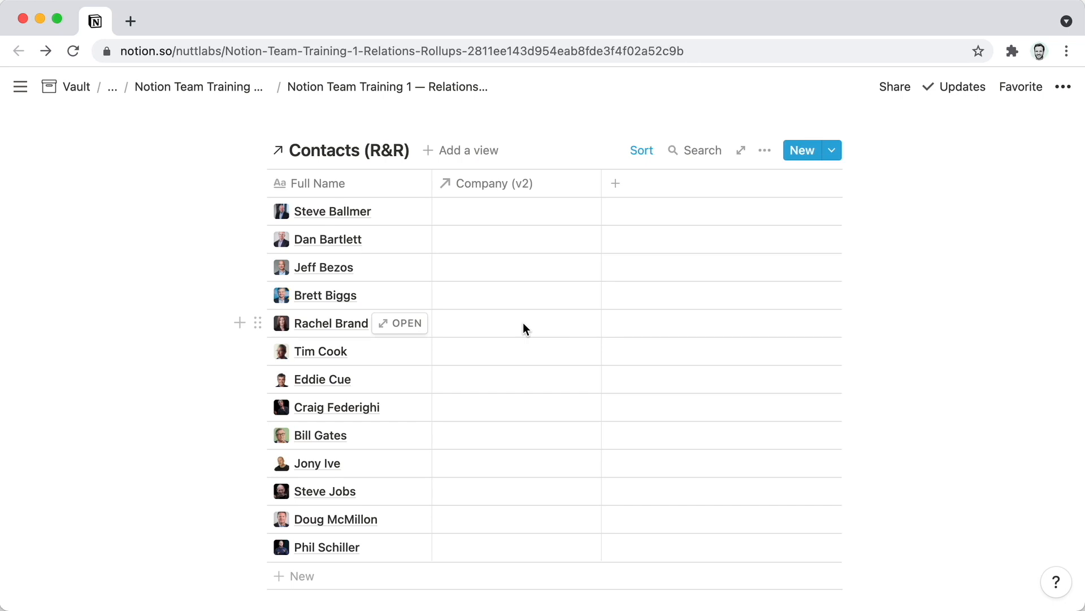
Step: View the companies available for linking in Steve Ballmer's "Company (v2)" cell without selecting one
left_click(508, 214)
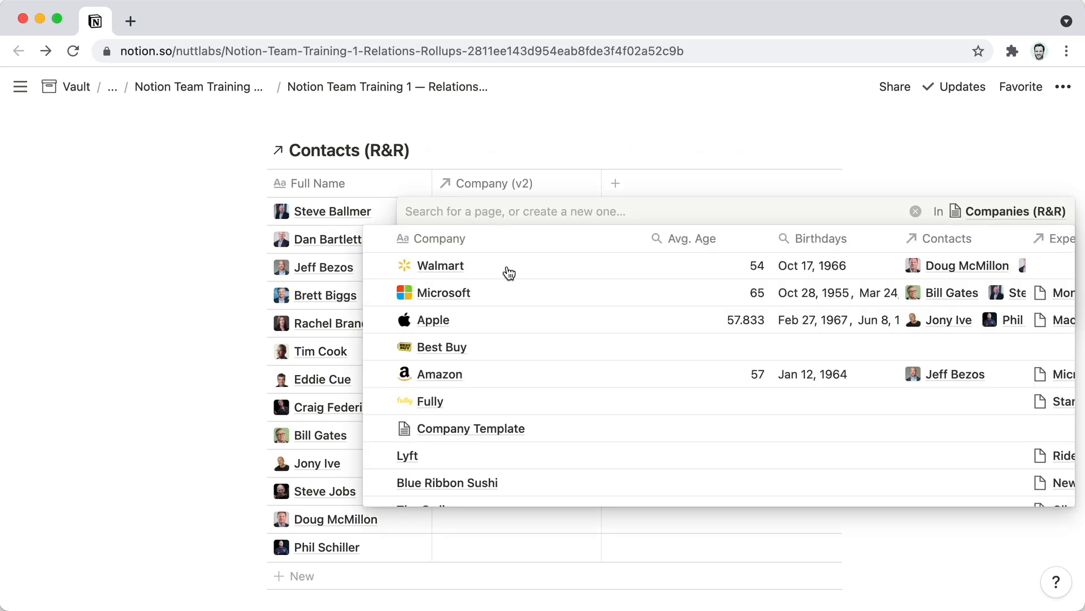
left_click(89, 284)
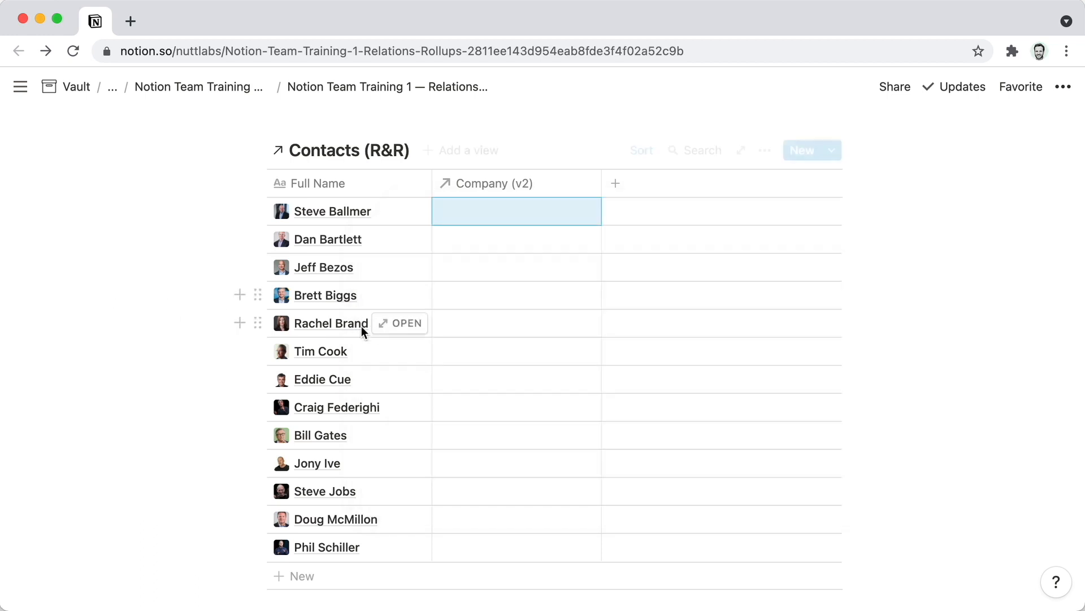
scroll(346, 334, "down", 3)
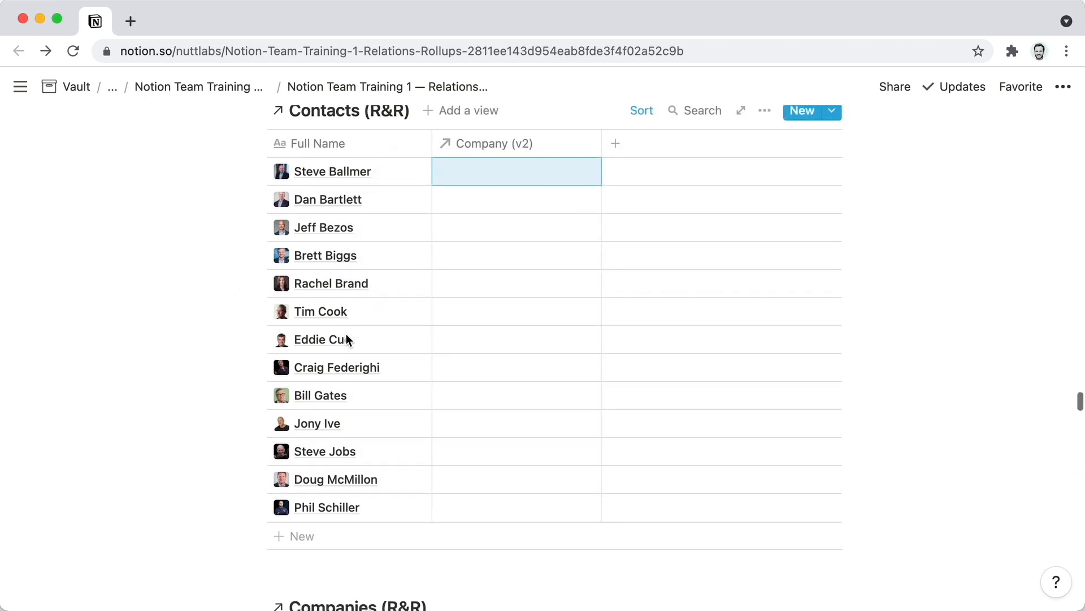
scroll(346, 334, "up", 2)
Step: Show the "Related to Contacts (R&R) (Company (v2))" property in the Companies (R&R) table
scroll(346, 334, "down", 5)
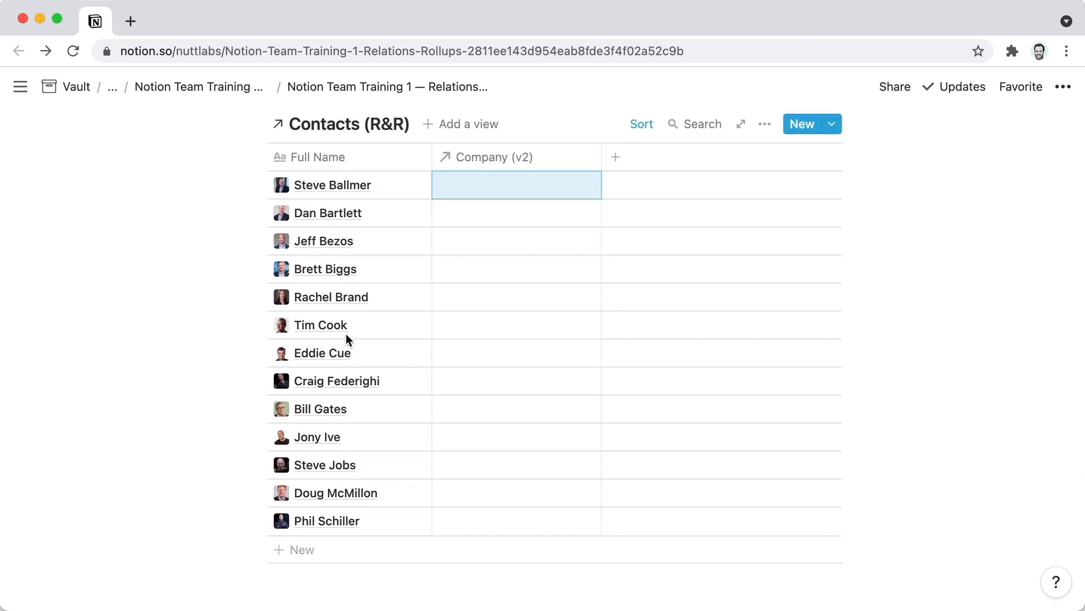
scroll(346, 339, "down", 1)
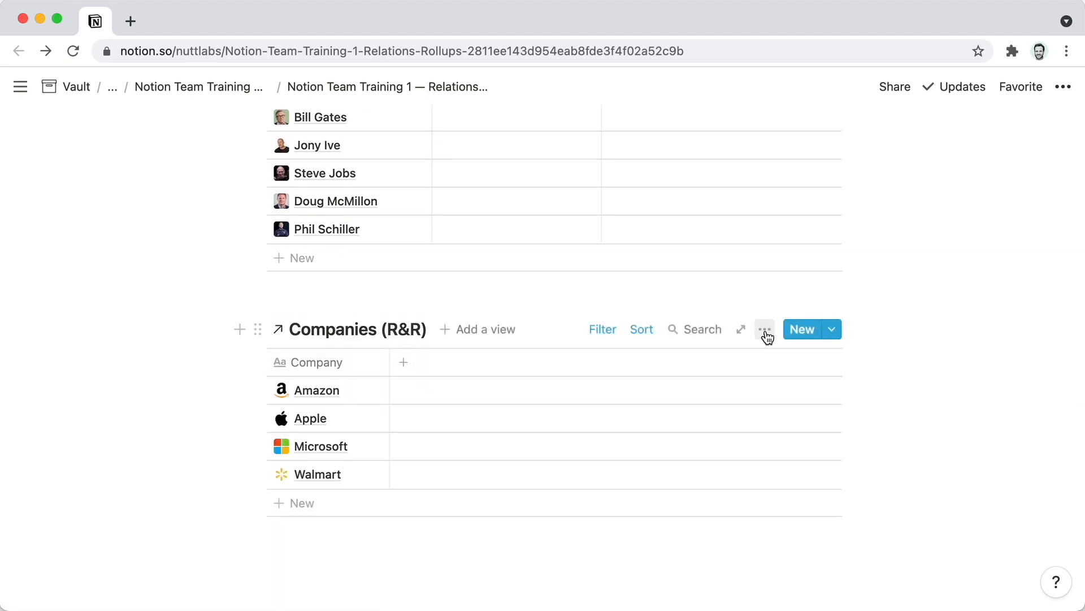
left_click(764, 334)
left_click(820, 369)
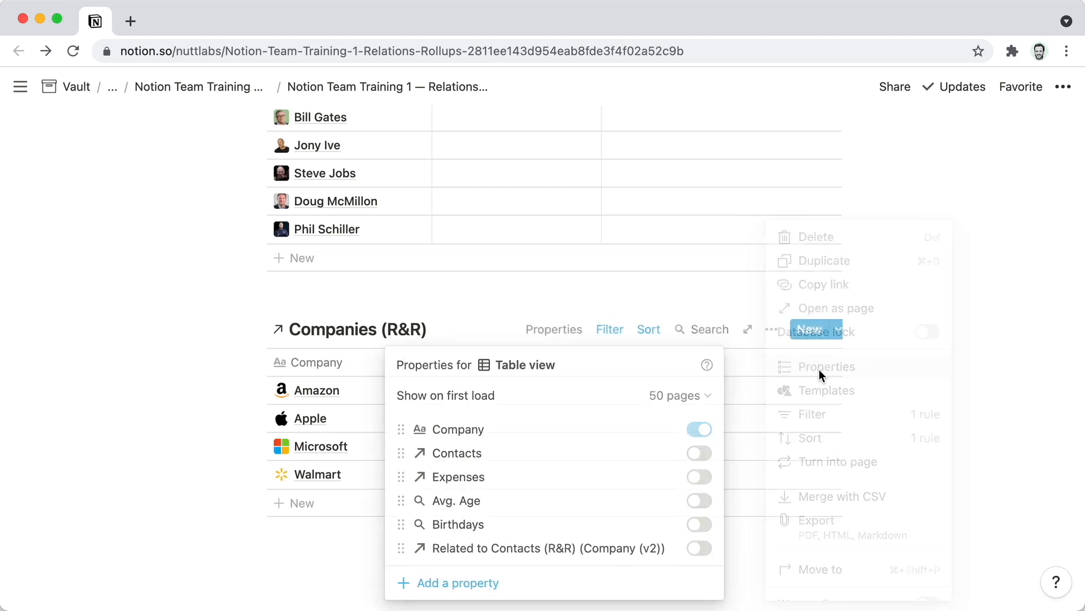
left_click(700, 548)
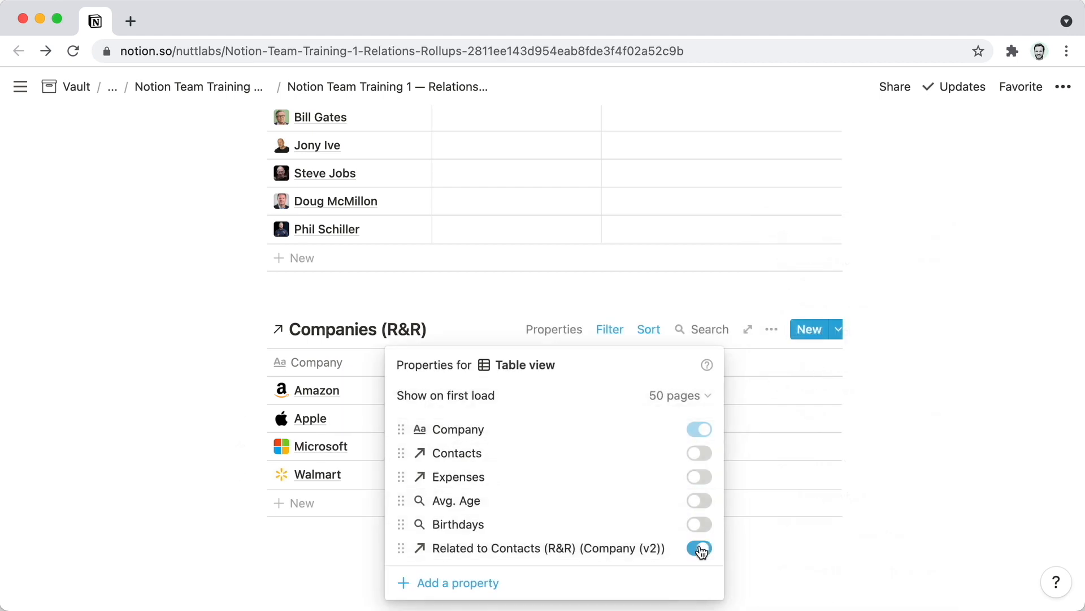
left_click(157, 343)
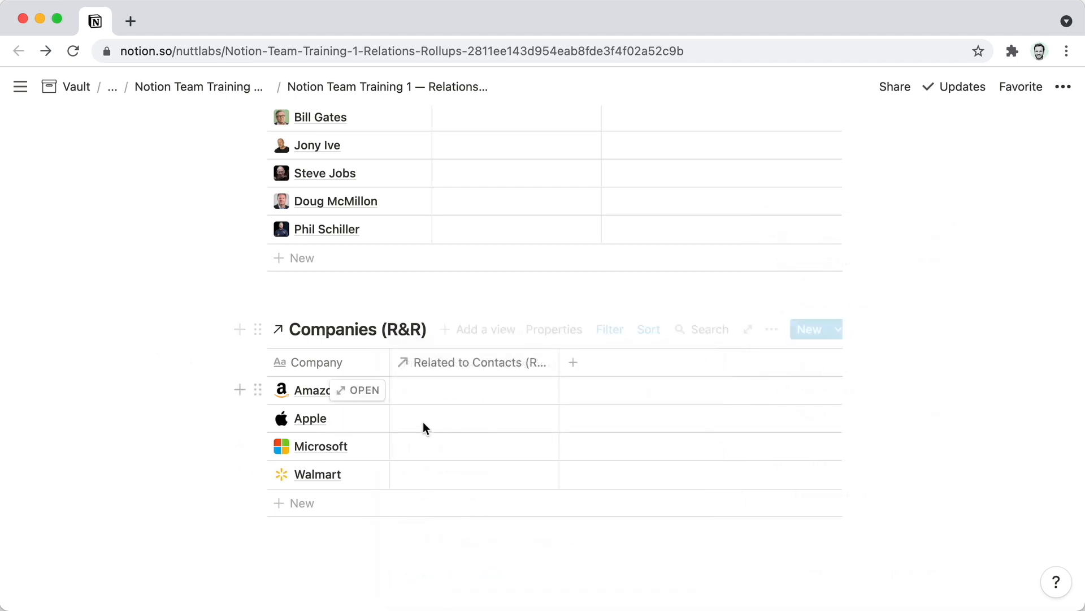
Step: Rename the related contacts property in the Companies (R&R) table to "Contacts (v2)"
left_click(458, 365)
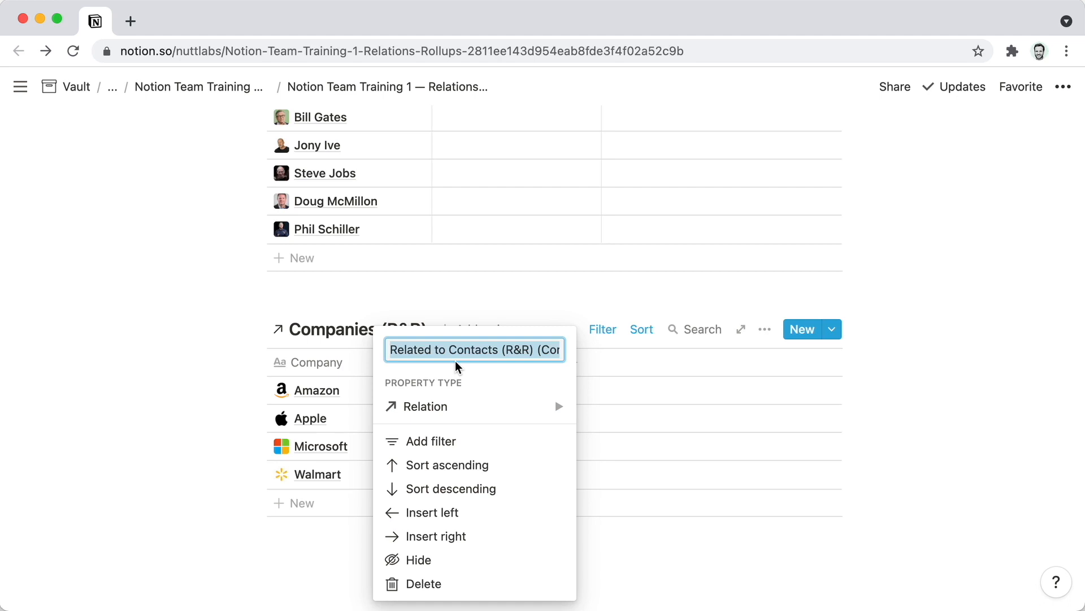
type("Contacts")
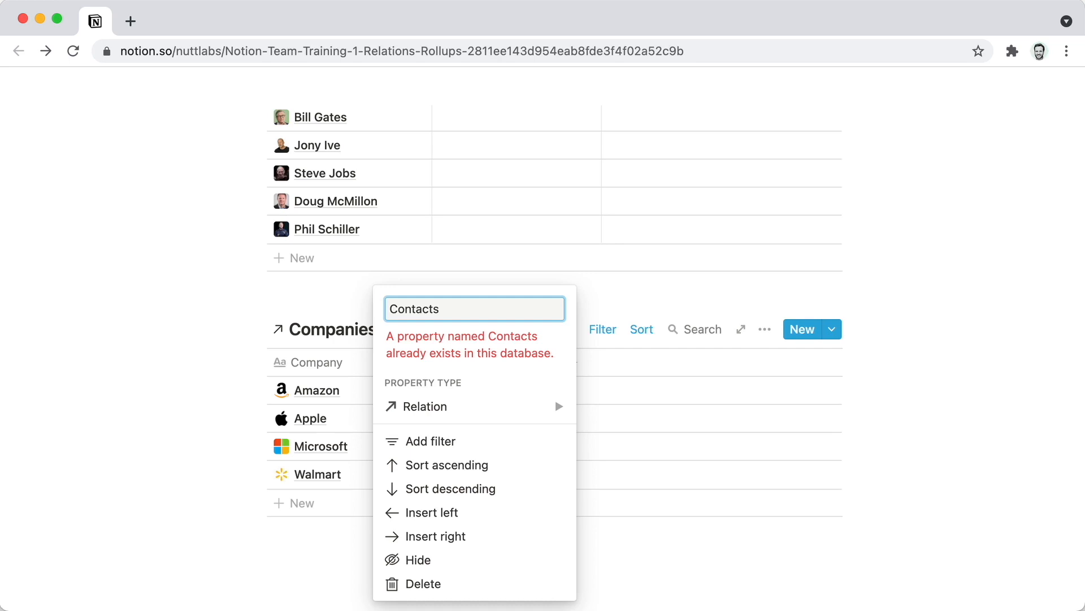
type("(v")
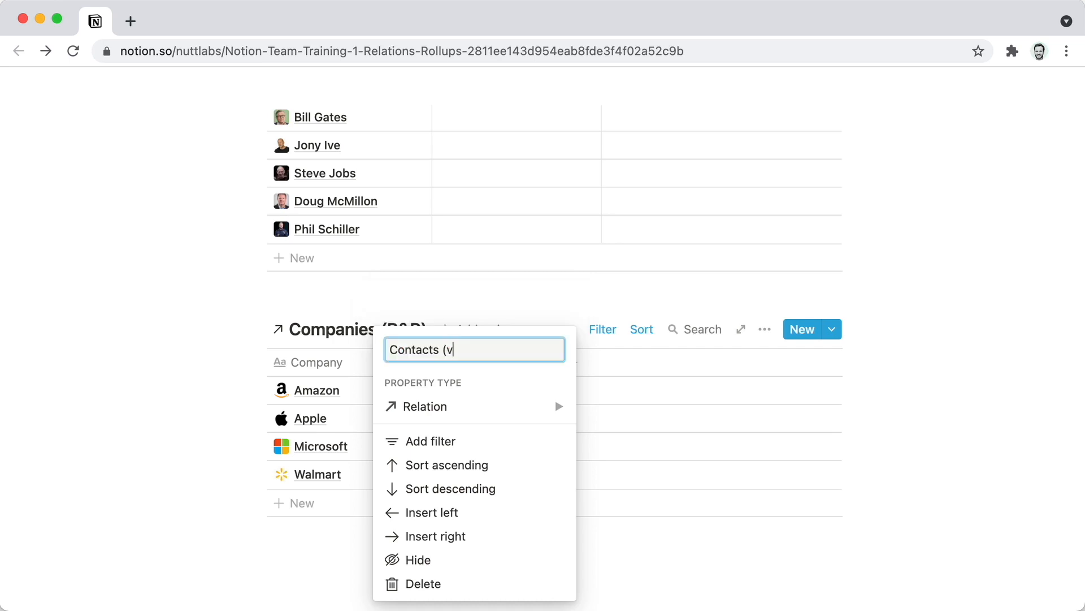
type("2)")
key("Return")
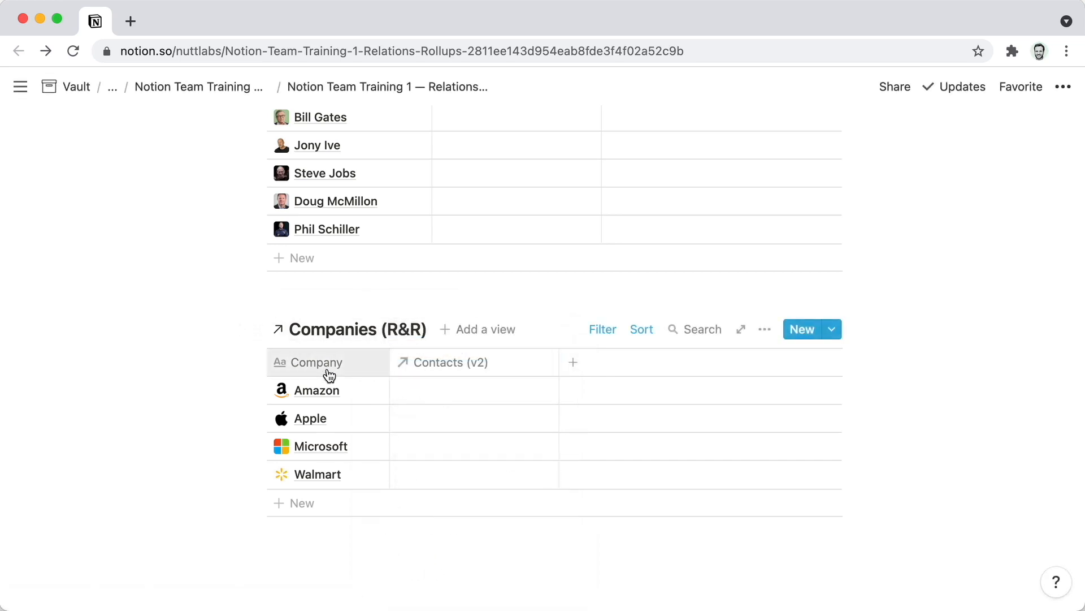
Step: Link Steve Ballmer to Microsoft through the "Company (v2)" relation in the Contacts (R&R) table
scroll(334, 364, "up", 2)
scroll(334, 366, "up", 6)
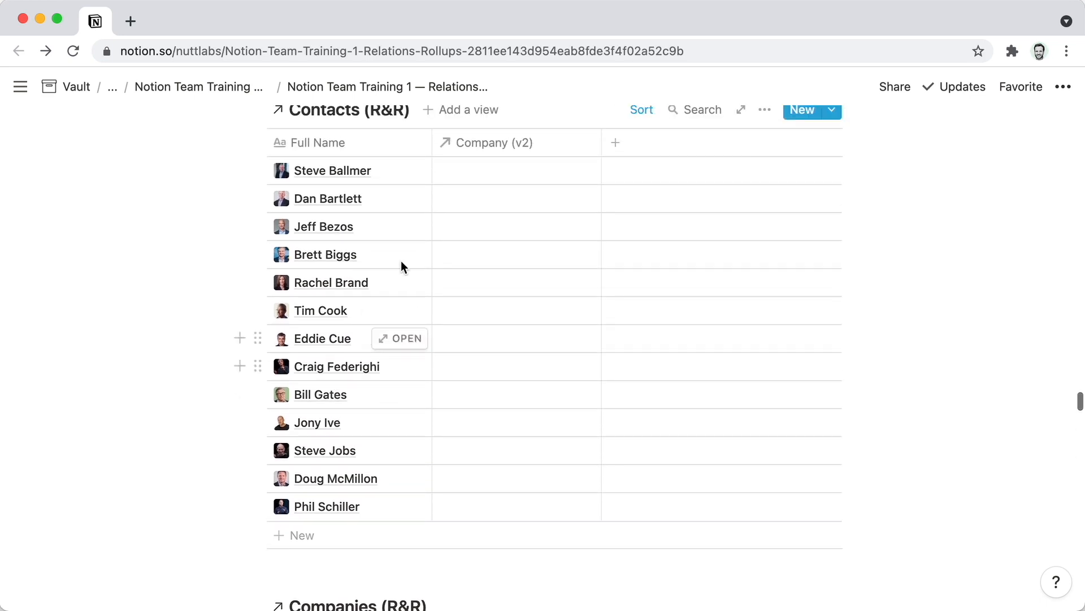
left_click(493, 171)
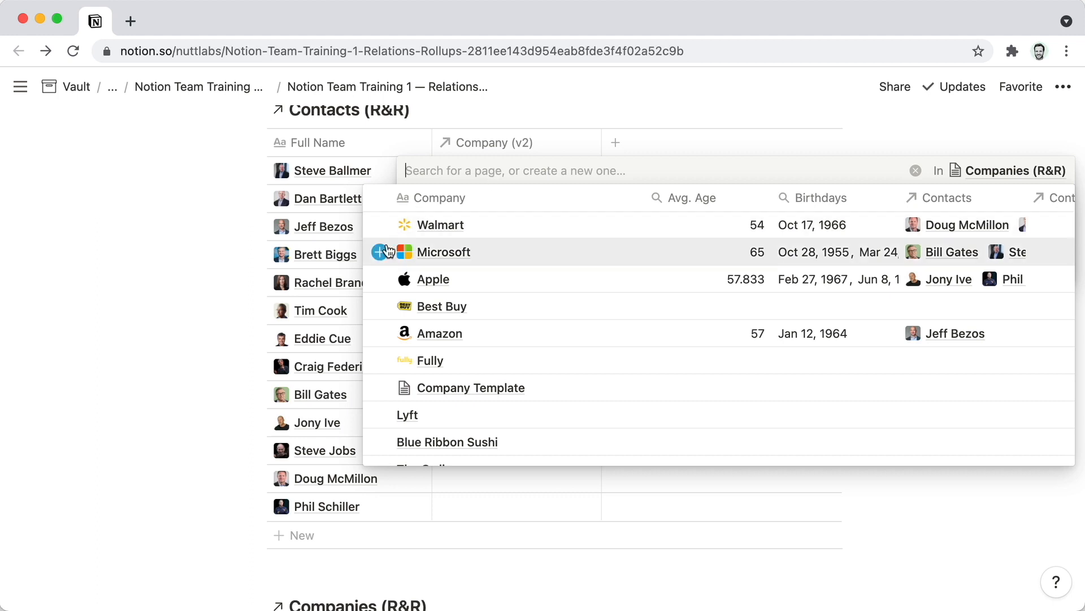
left_click(380, 255)
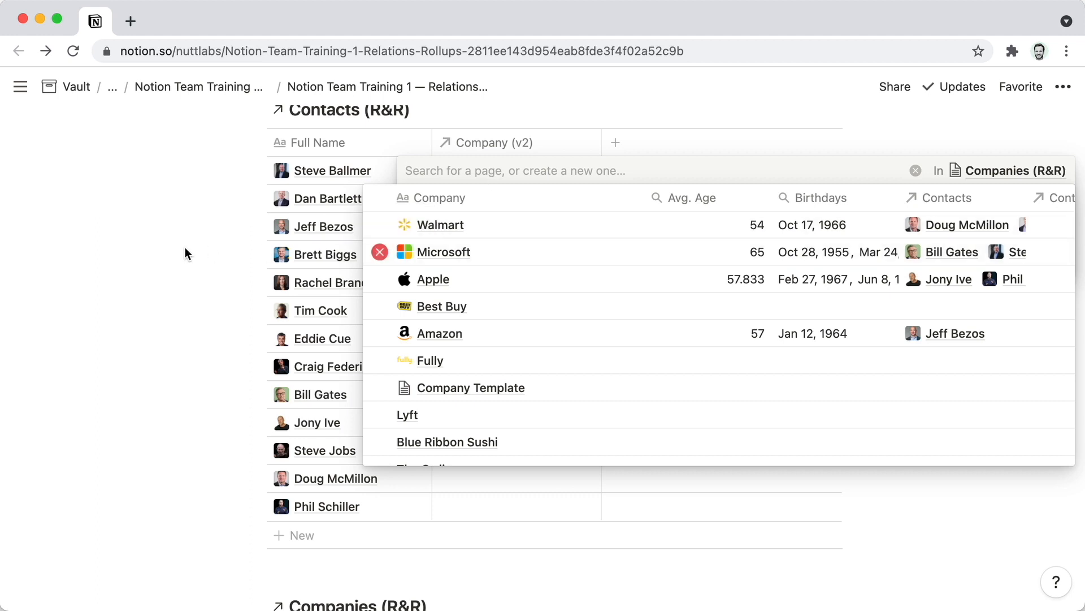
left_click(184, 247)
Step: Add Bill Gates to Microsoft's "Contacts (v2)" relation in the Companies (R&R) table and check the matching entry in Contacts (R&R)
scroll(492, 297, "down", 5)
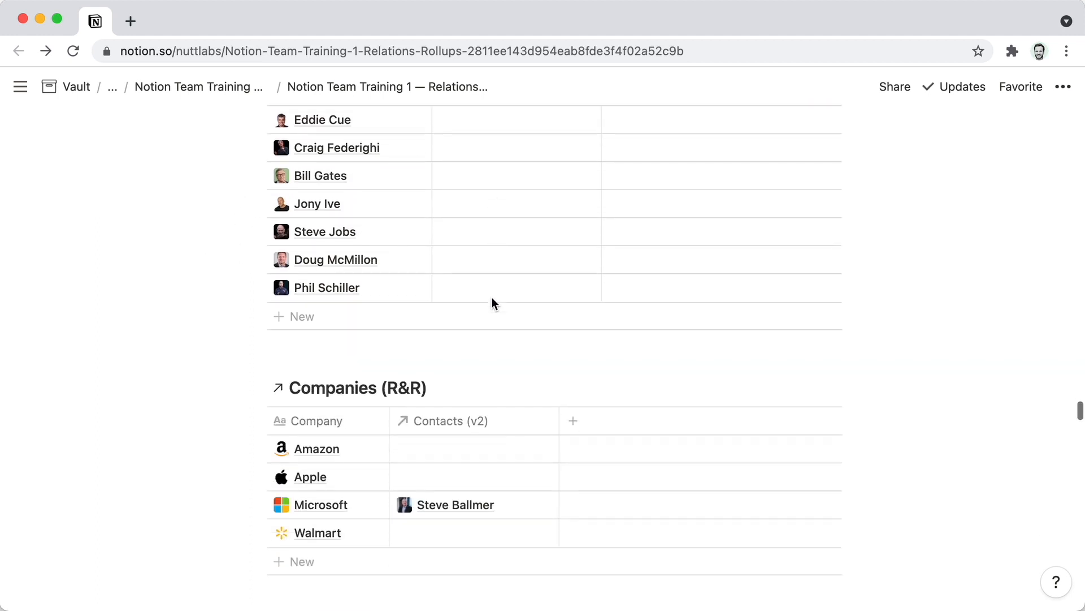
scroll(451, 456, "up", 5)
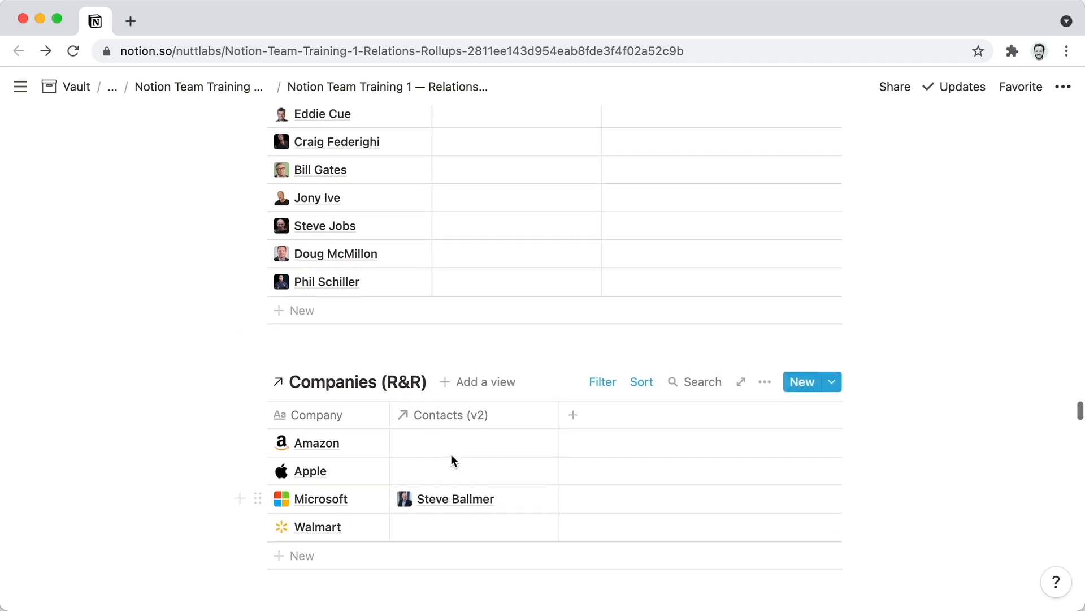
scroll(449, 454, "down", 5)
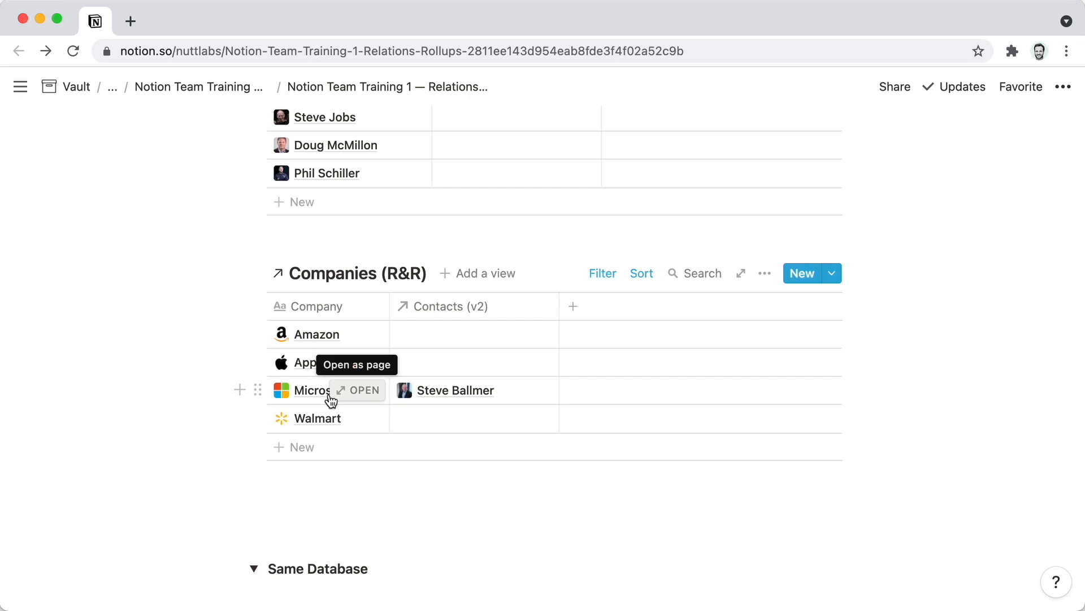
left_click(516, 392)
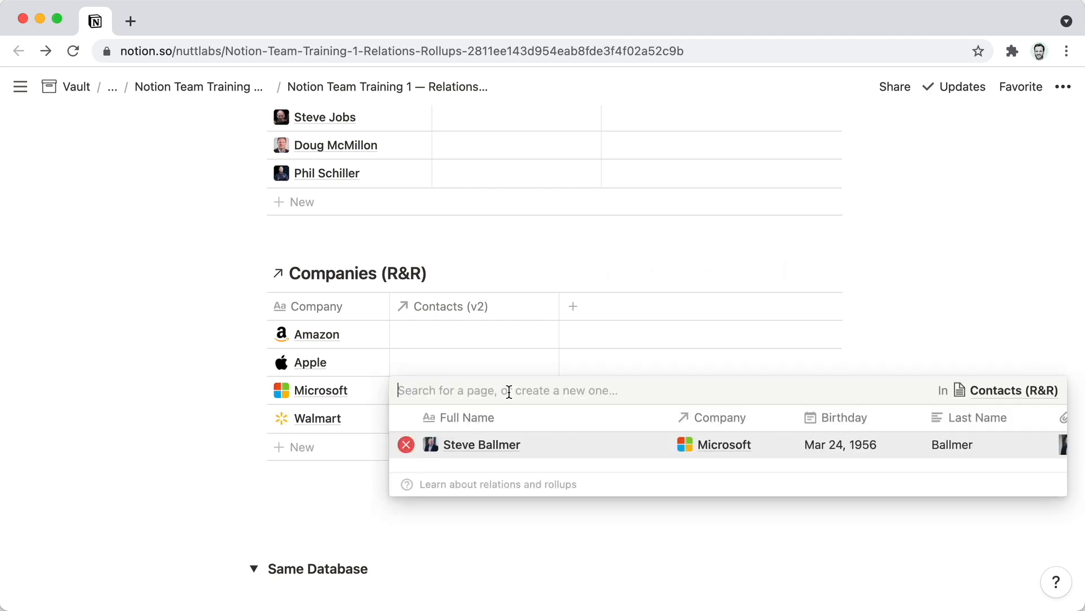
type("bill gates")
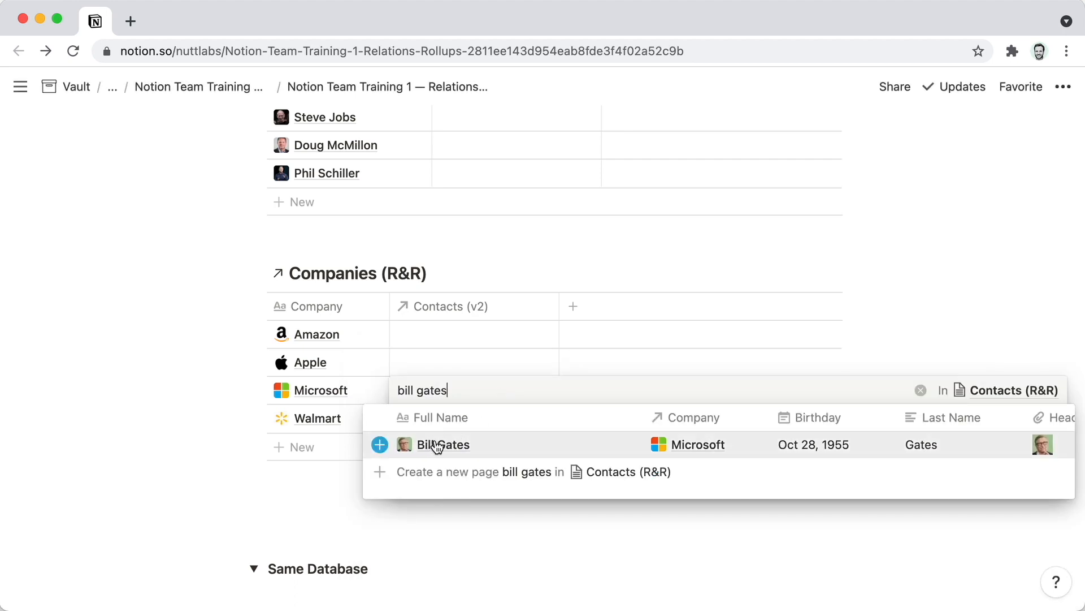
left_click(380, 444)
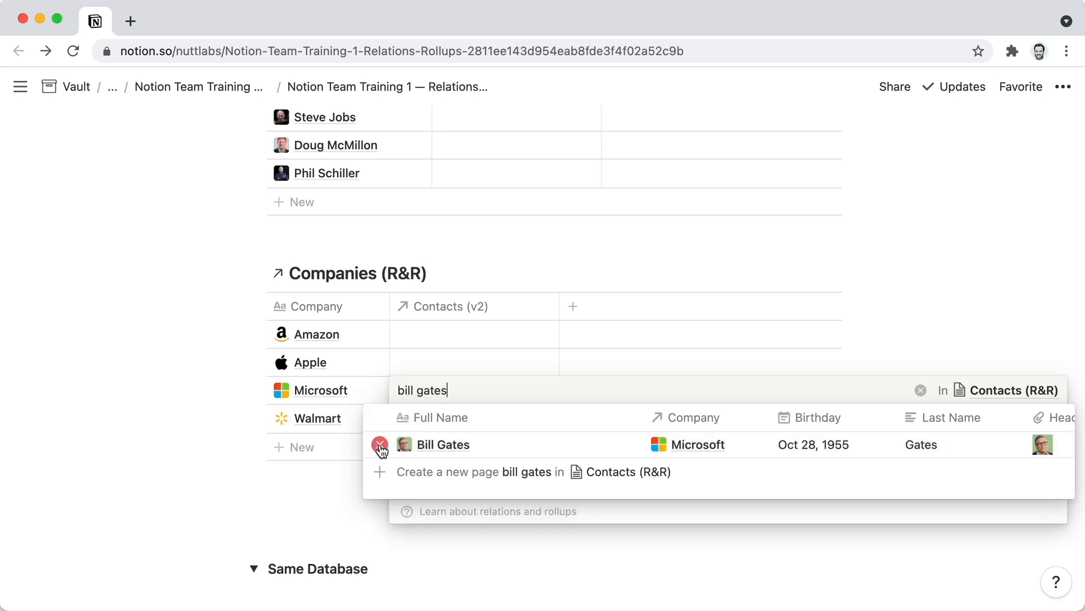
left_click(207, 396)
scroll(356, 400, "up", 5)
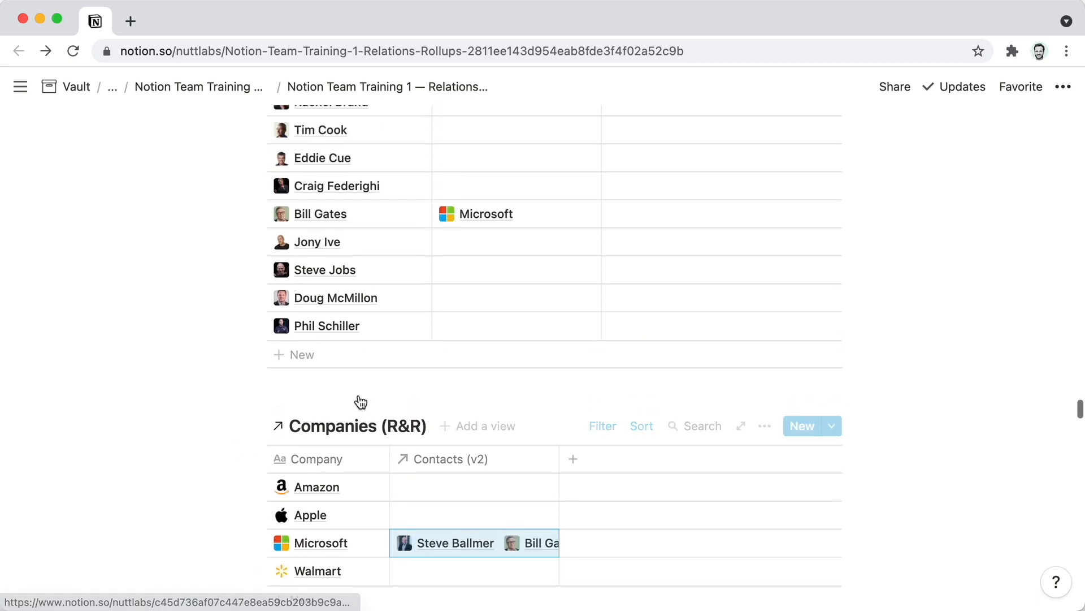
scroll(360, 401, "up", 3)
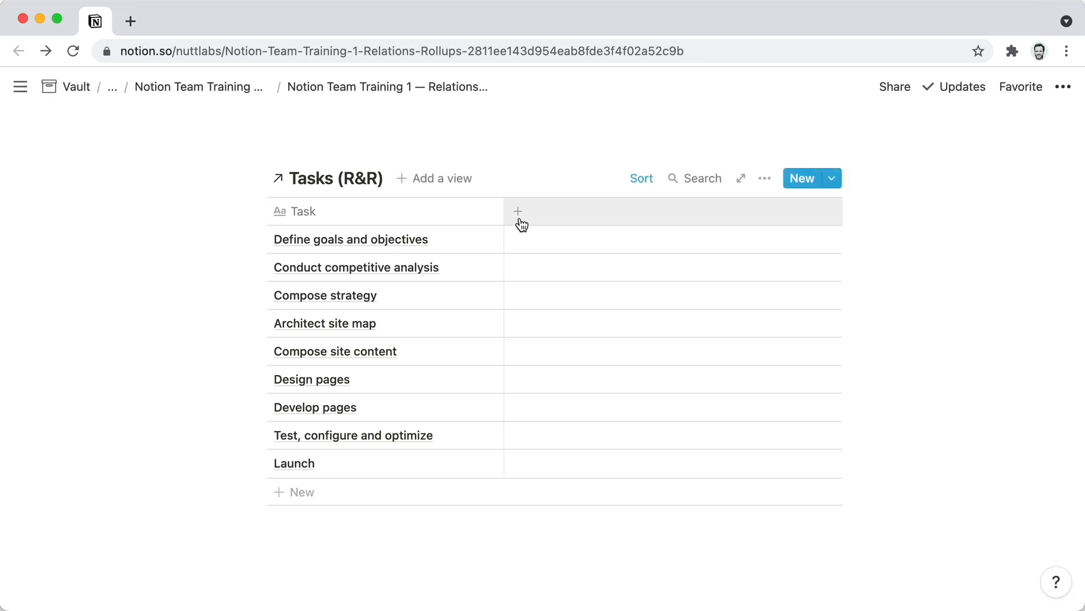
Step: Add a relation property named "Dependency (v2)" to the Tasks (R&R) table
left_click(519, 217)
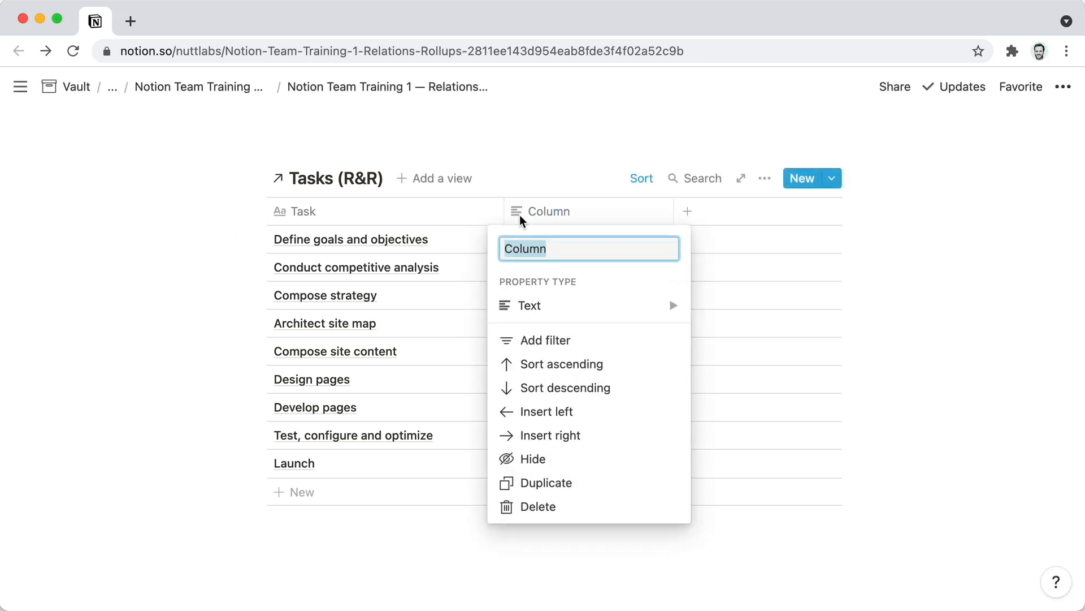
type("Depe")
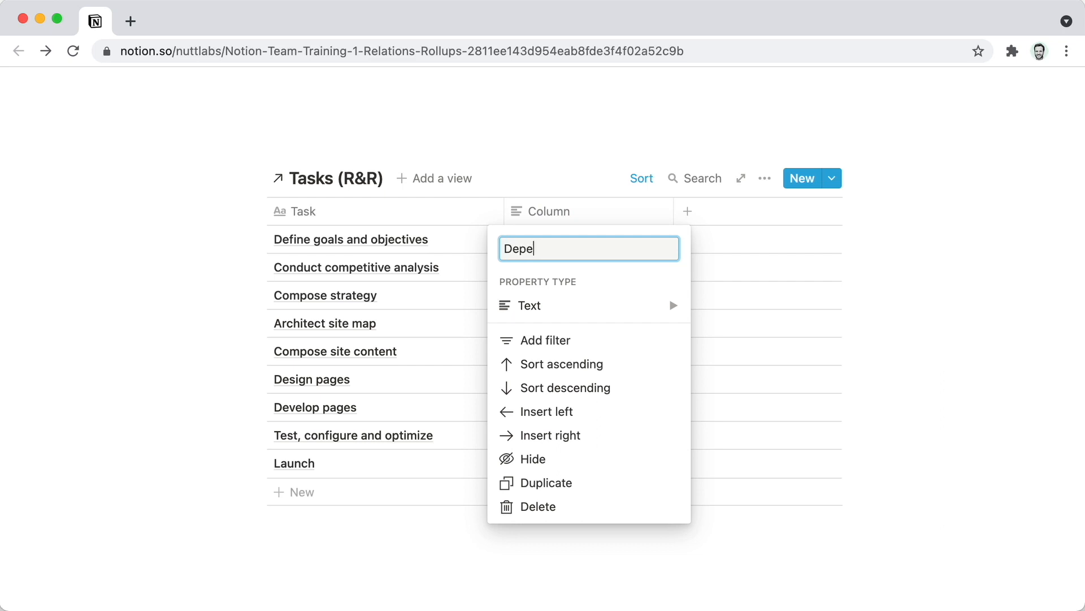
type("ndency")
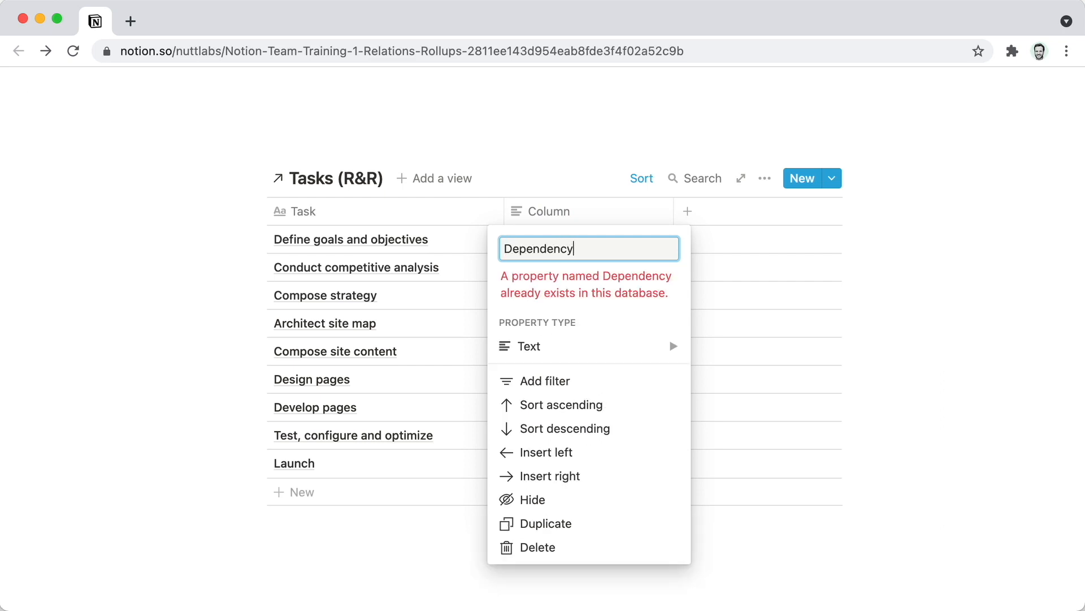
type(" (v2)")
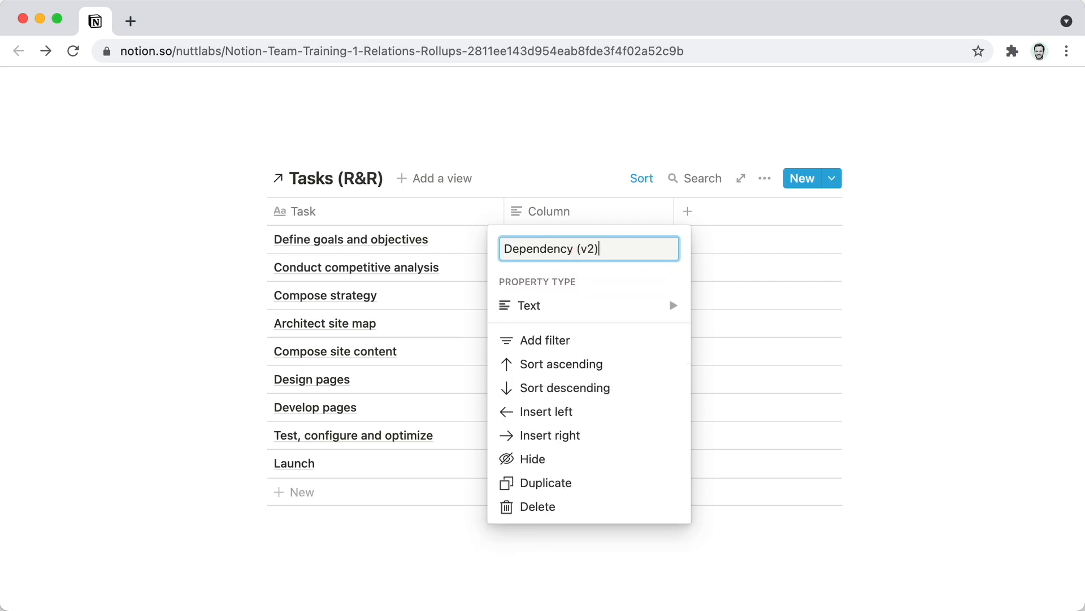
left_click(588, 309)
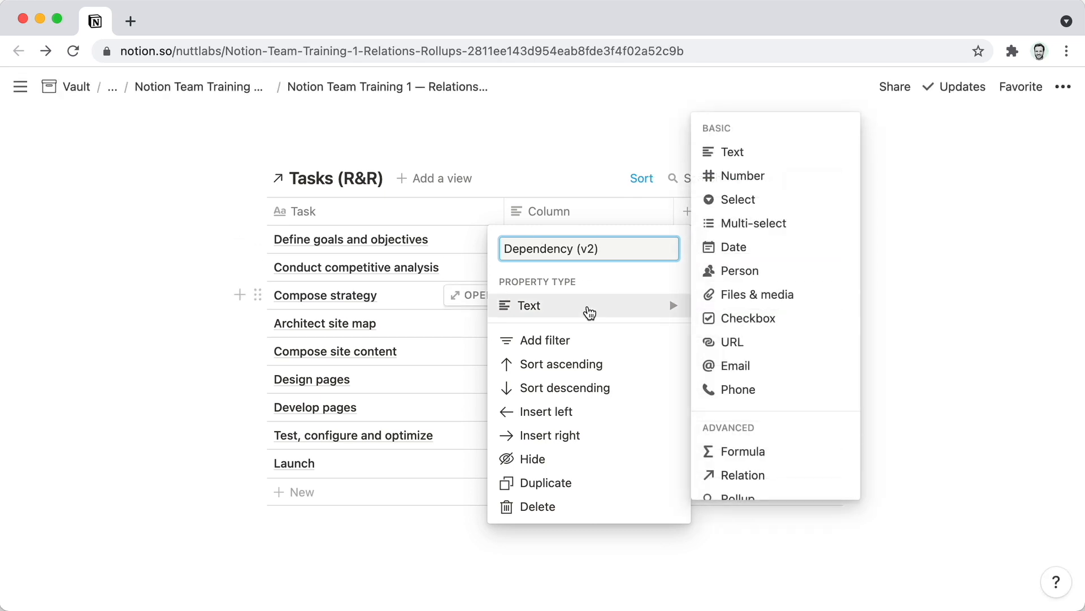
left_click(783, 474)
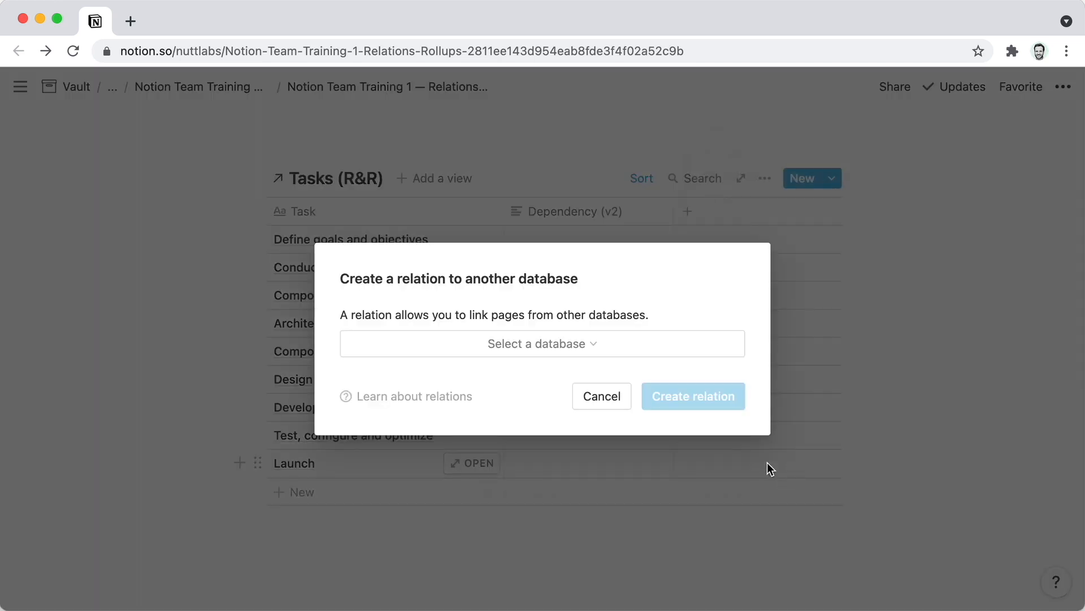
Step: Relate "Dependency (v2)" to the Tasks (R&R) database itself, creating a new property that syncs both ways
left_click(583, 342)
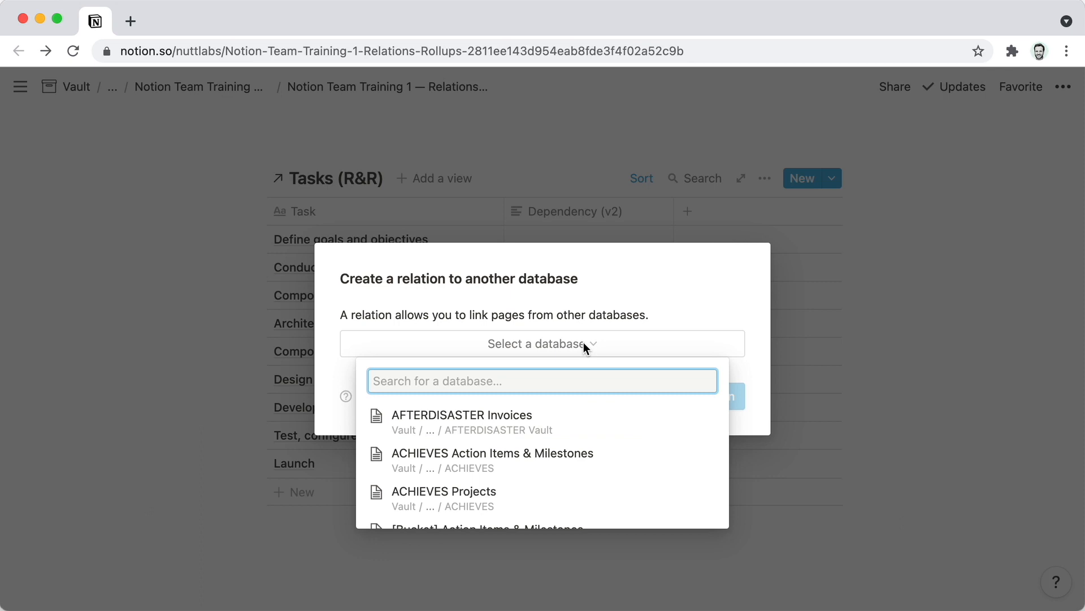
type("tasks ")
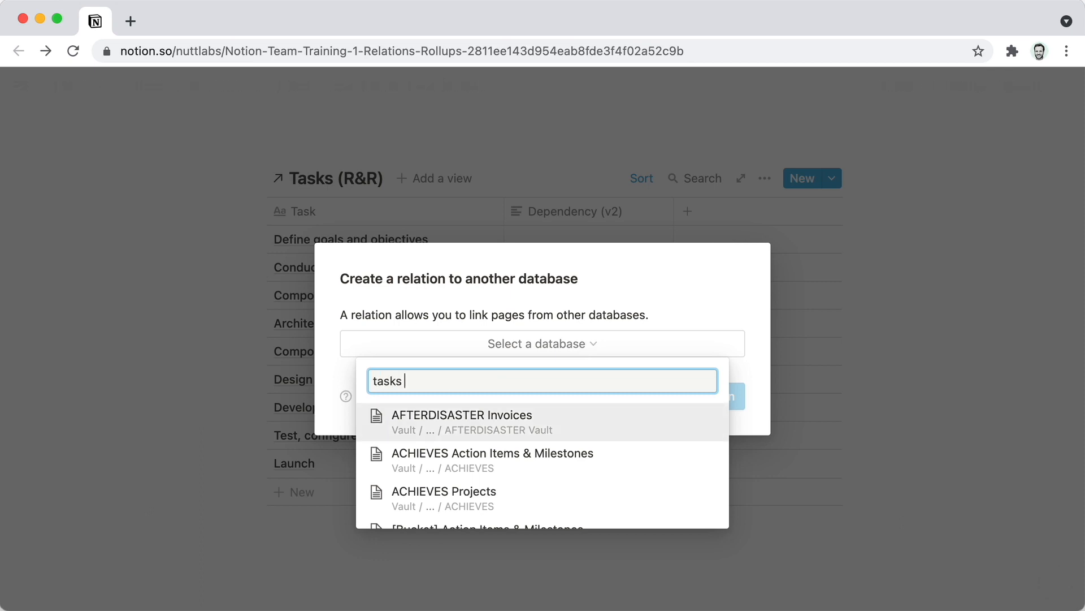
type("(r&r)")
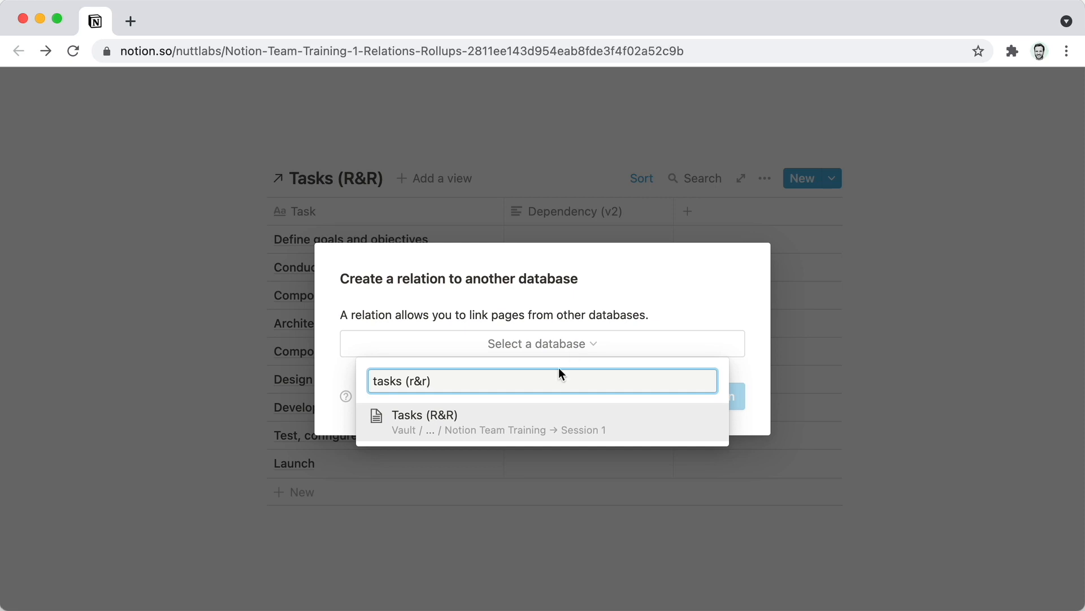
left_click(533, 426)
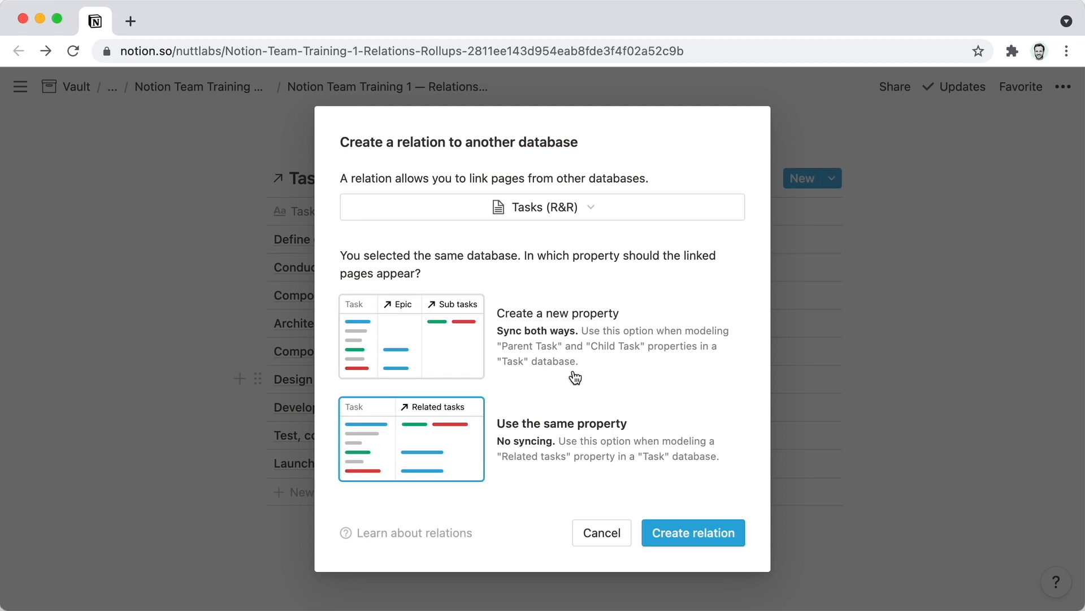
left_click(562, 313)
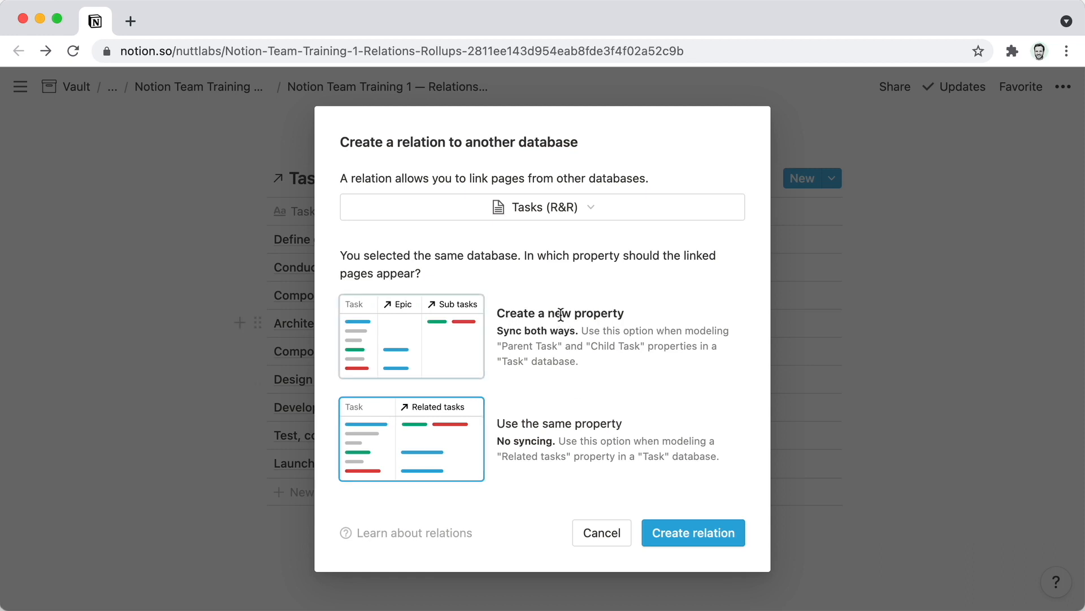
left_click(681, 535)
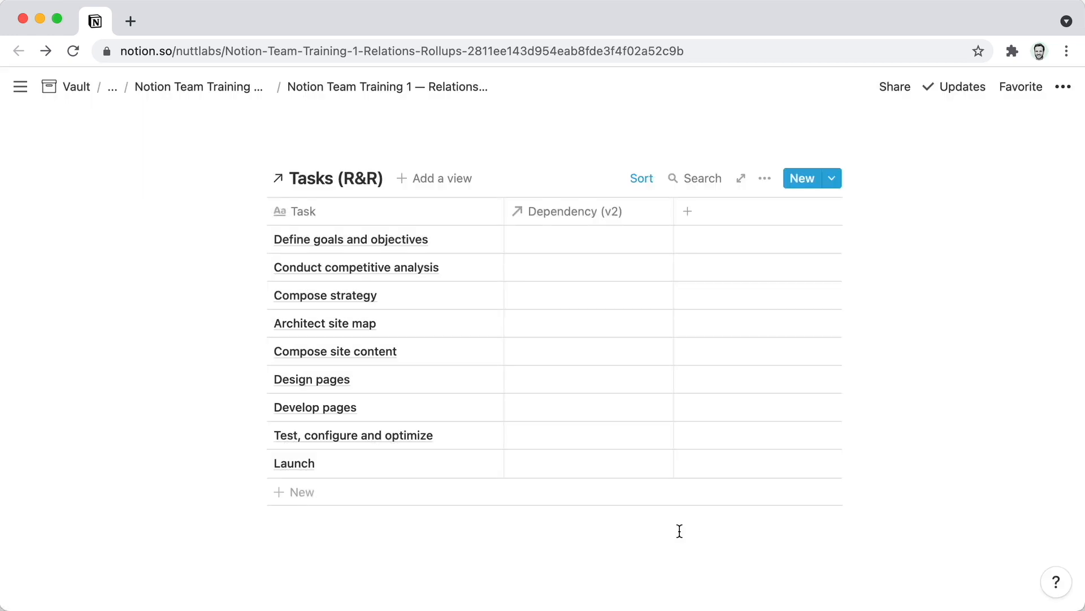
Step: Show the "Related to Tasks (R&R) (Dependency (v2))" property in the Tasks (R&R) table
left_click(769, 178)
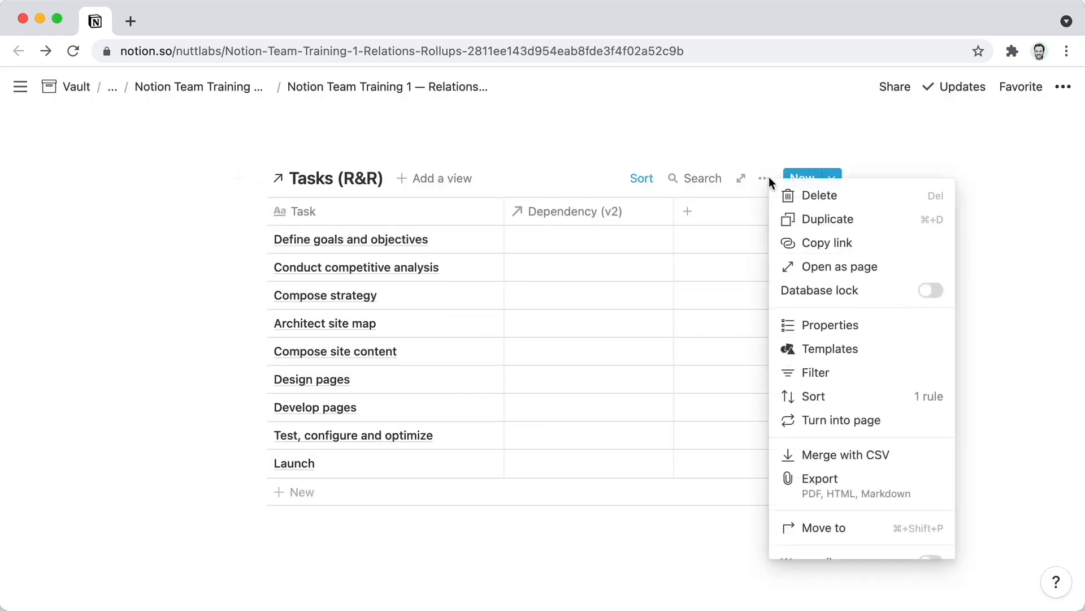
left_click(812, 324)
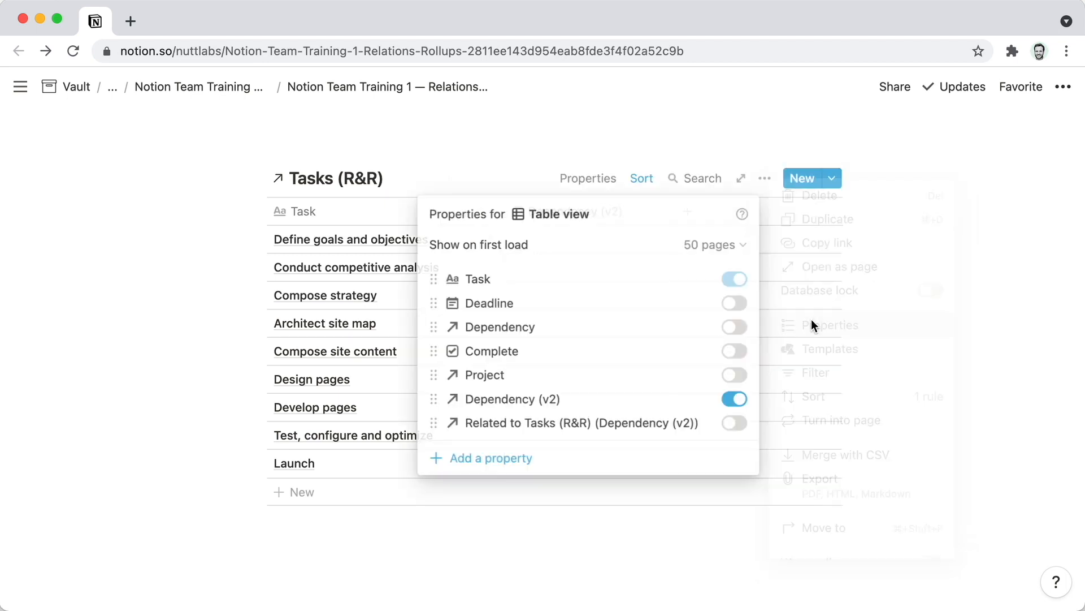
left_click(731, 423)
left_click(357, 323)
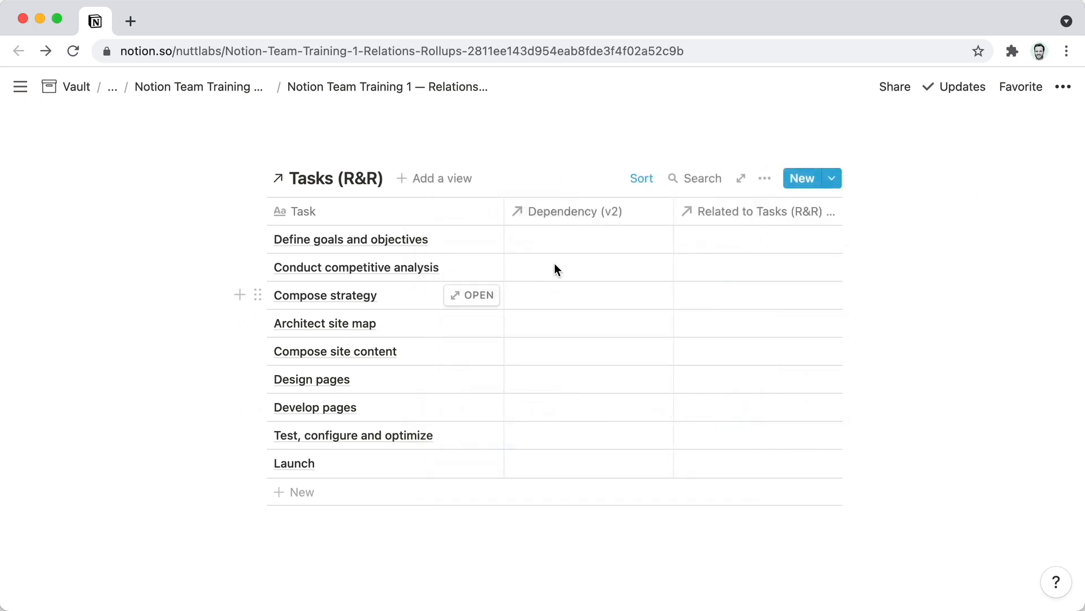
Step: Rename the related tasks property in the Tasks (R&R) table to "Dependents"
left_click(736, 217)
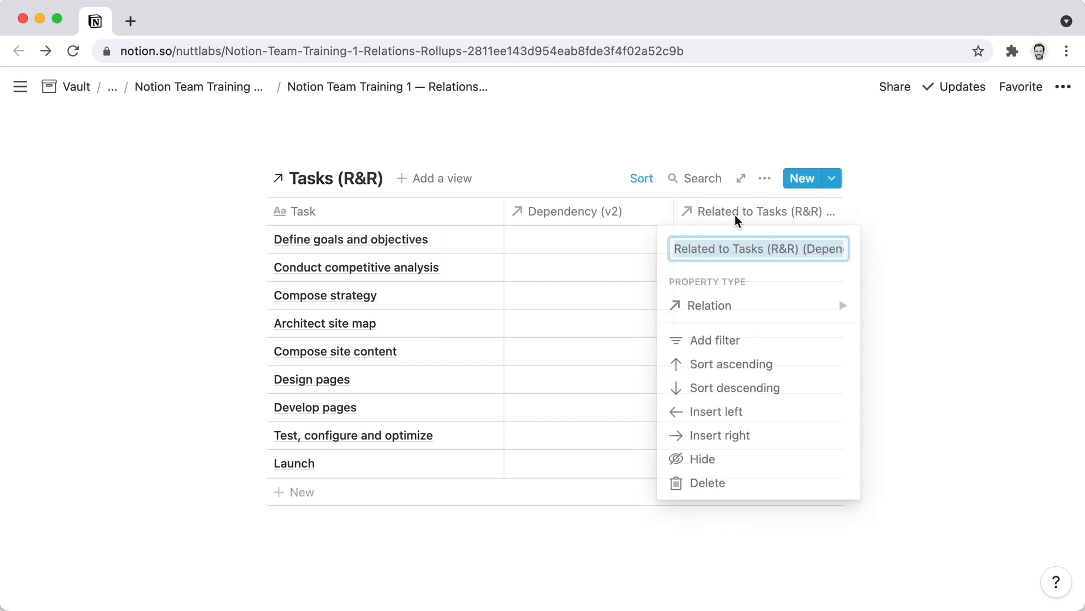
type("Dependents")
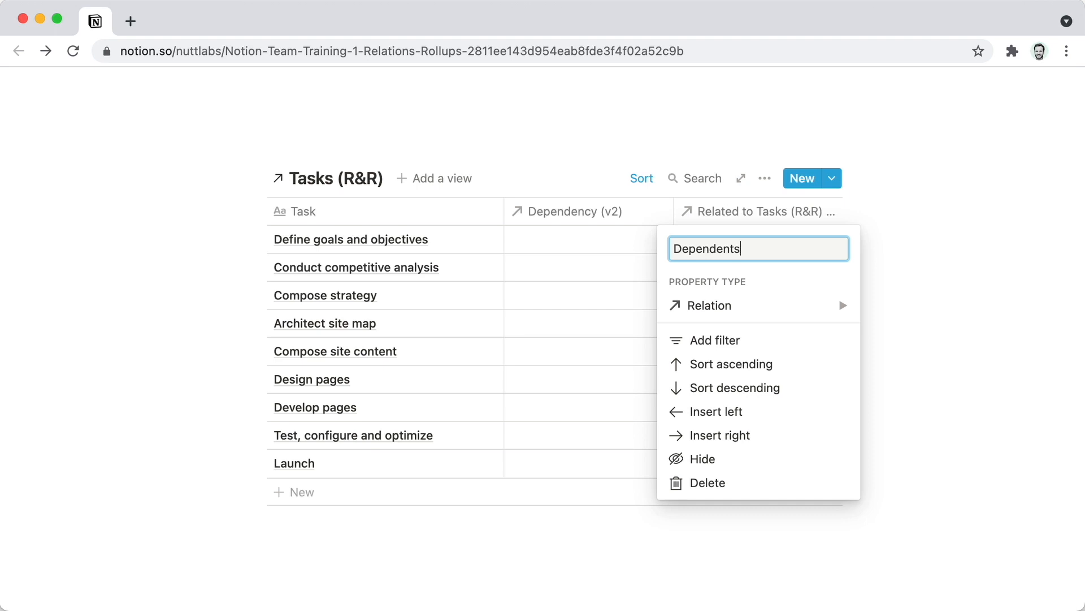
key("Return")
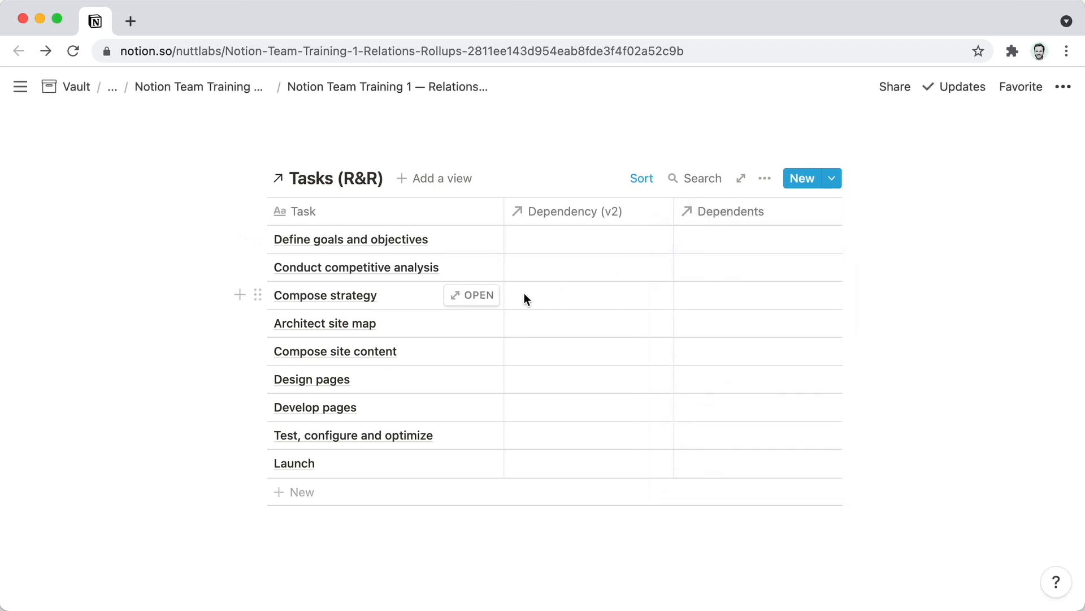
Step: Link "Define goals and objectives" to the "Compose strategy" task through its "Dependency (v2)" relation
left_click(568, 297)
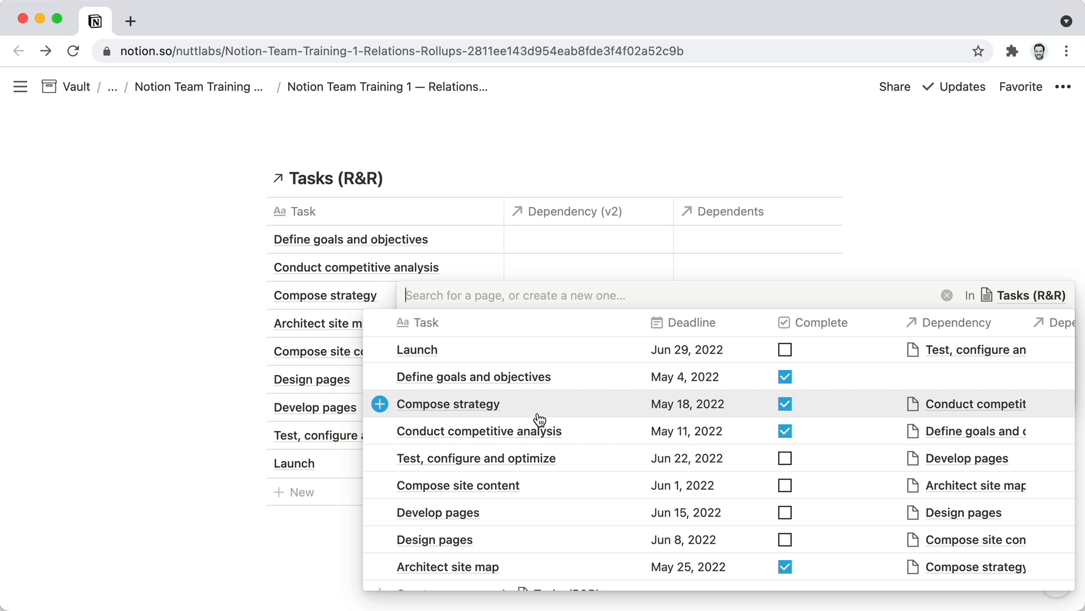
scroll(542, 419, "down", 1)
scroll(540, 419, "up", 1)
left_click(380, 377)
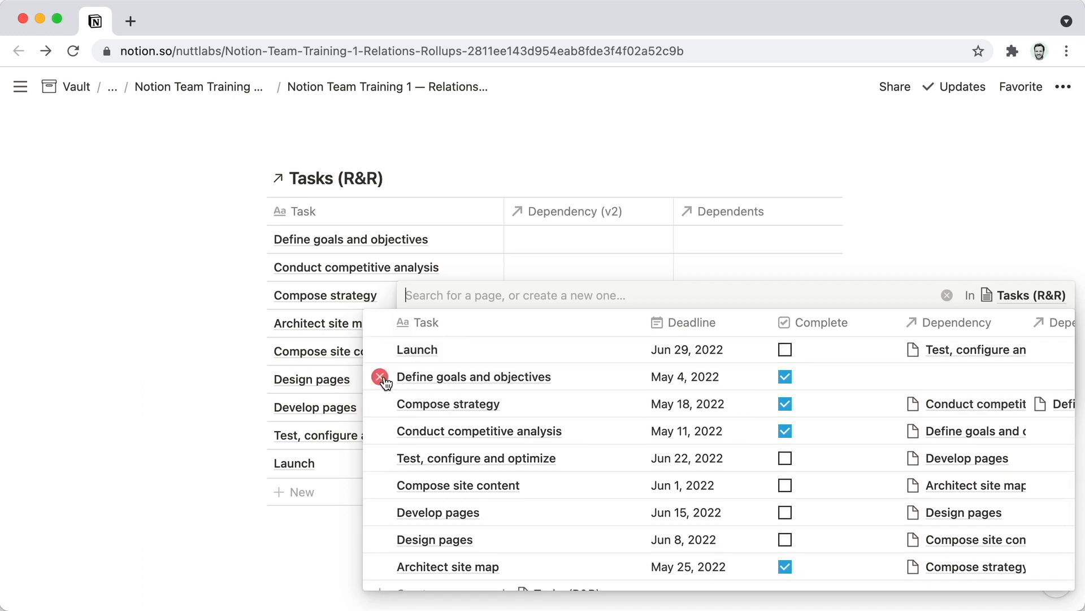
key("Escape")
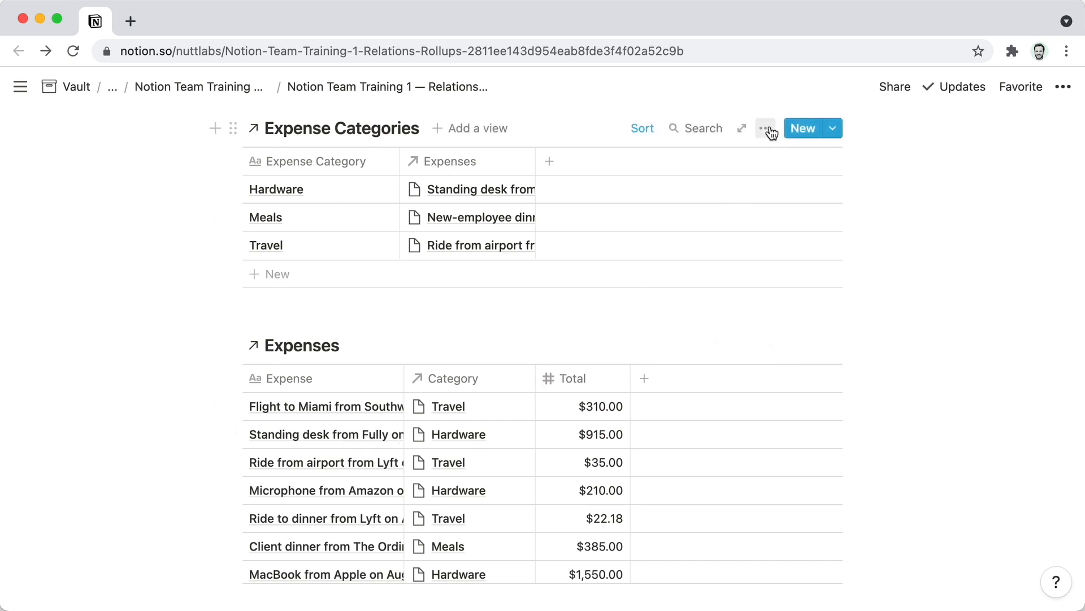
Step: Show the Total rollup property in the Expense Categories table and narrow its column
left_click(768, 129)
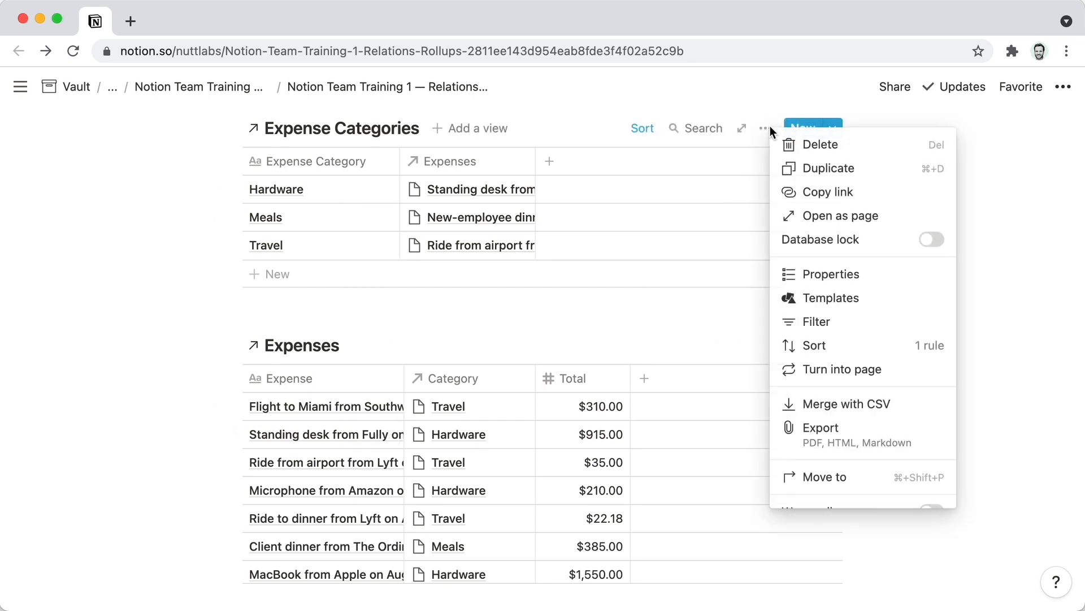
left_click(806, 277)
left_click(733, 300)
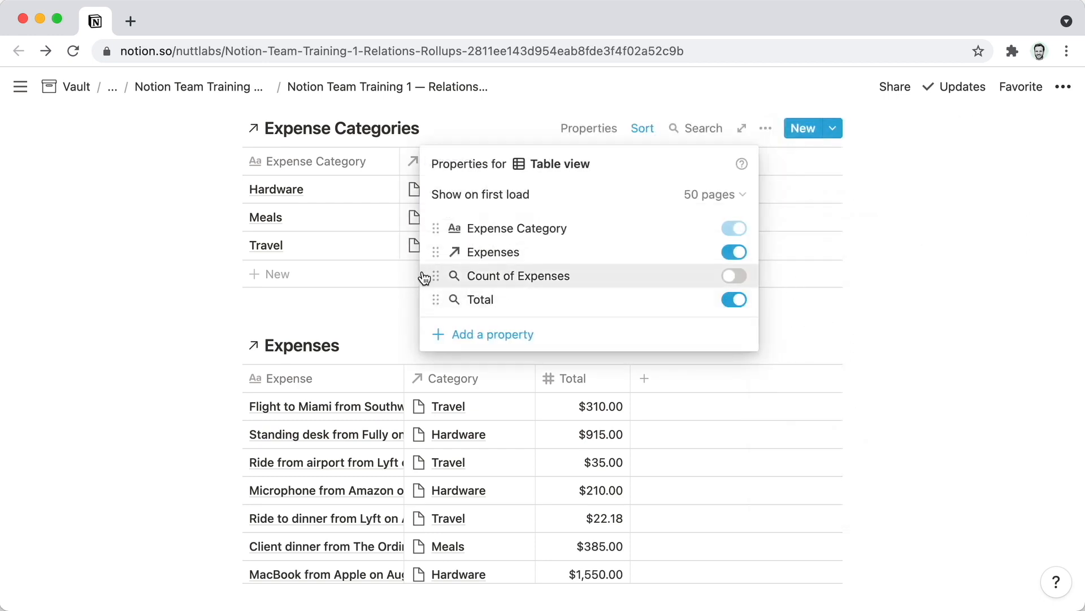
left_click(313, 237)
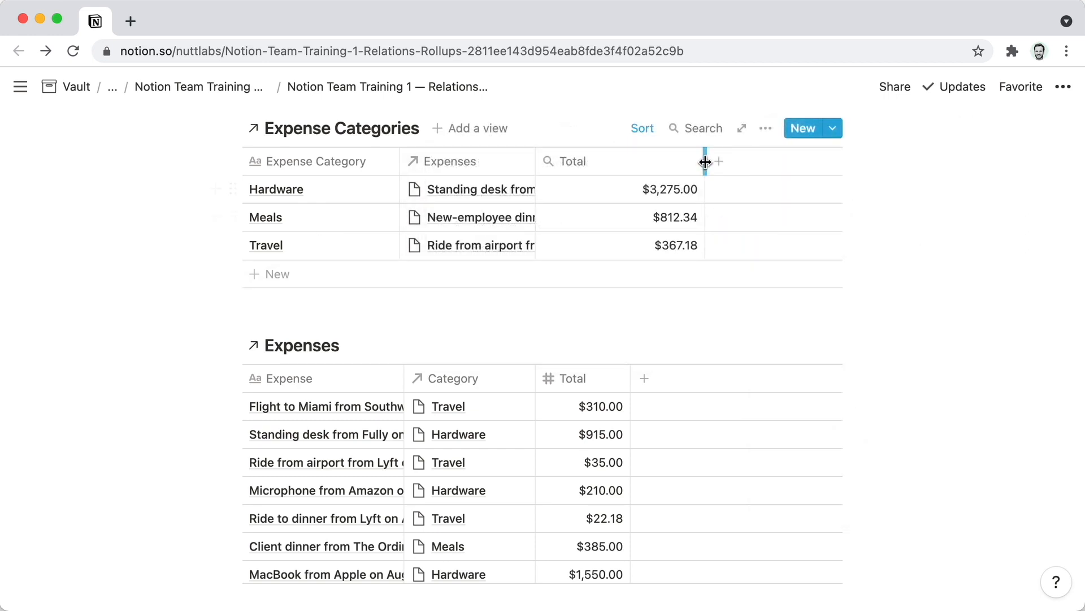
left_click_drag(706, 162, 657, 162)
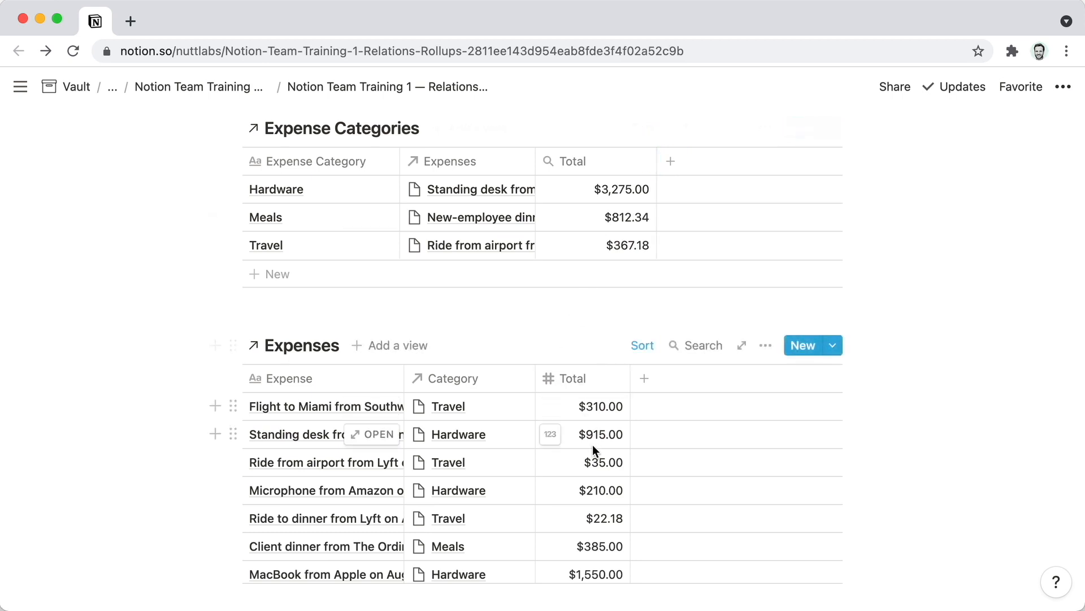